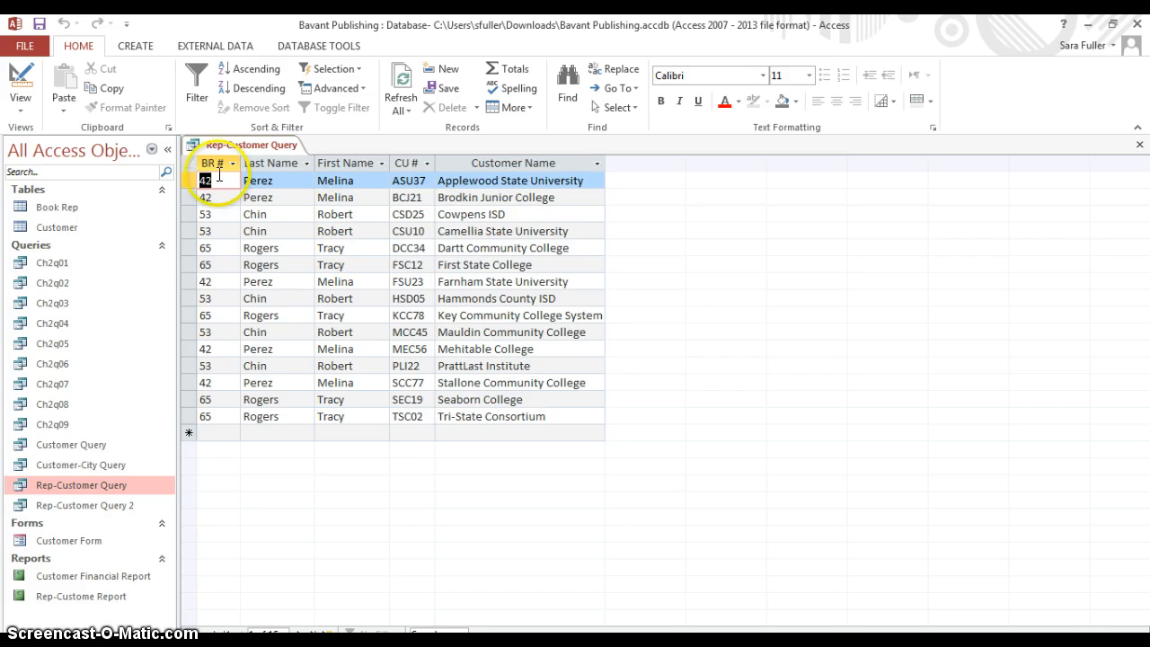
# Switch Rep-Customer Query to Design view and add the Customer table's Amount Paid field to the design grid
pyautogui.click(21, 108)
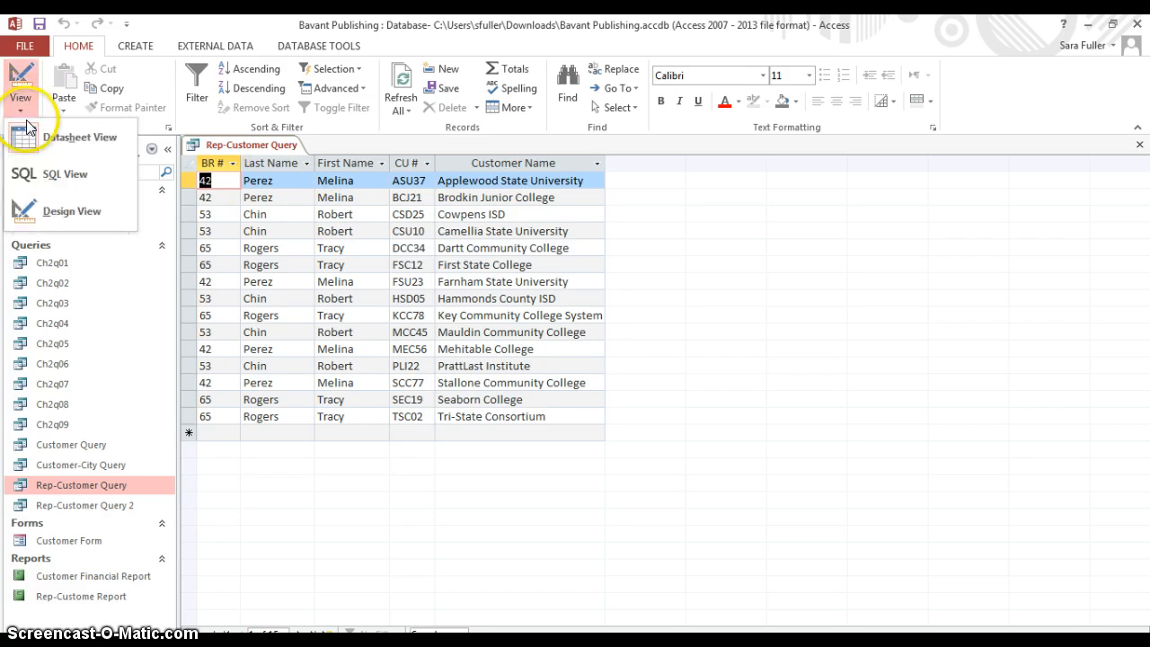
pyautogui.click(55, 208)
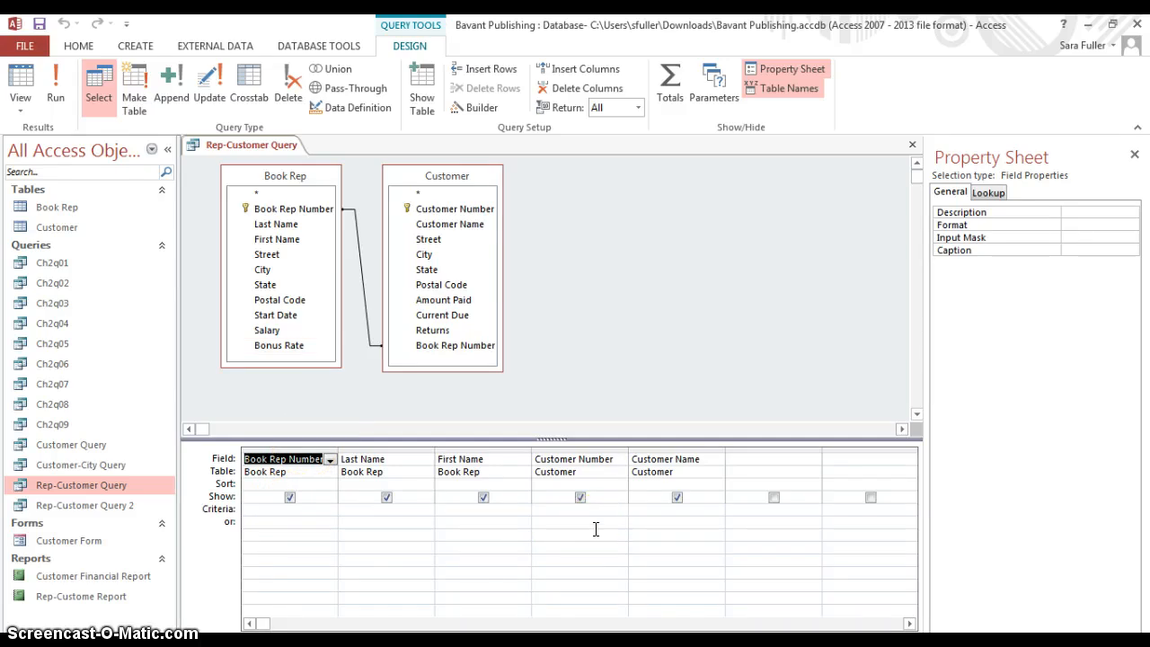
pyautogui.click(684, 518)
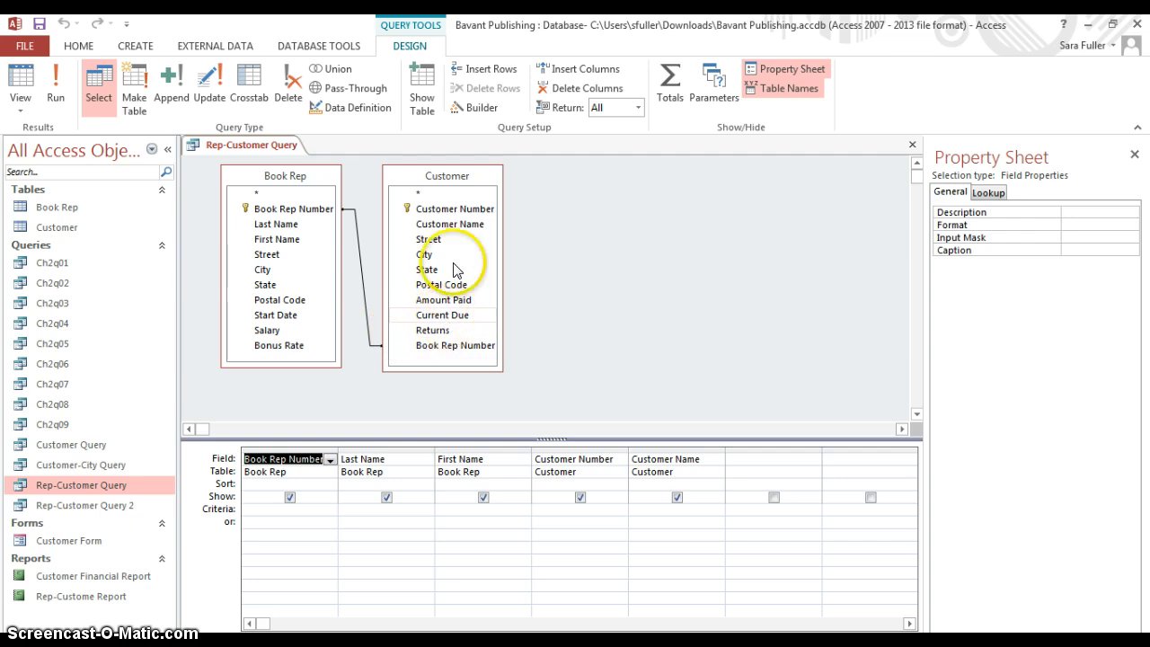
pyautogui.doubleClick(443, 300)
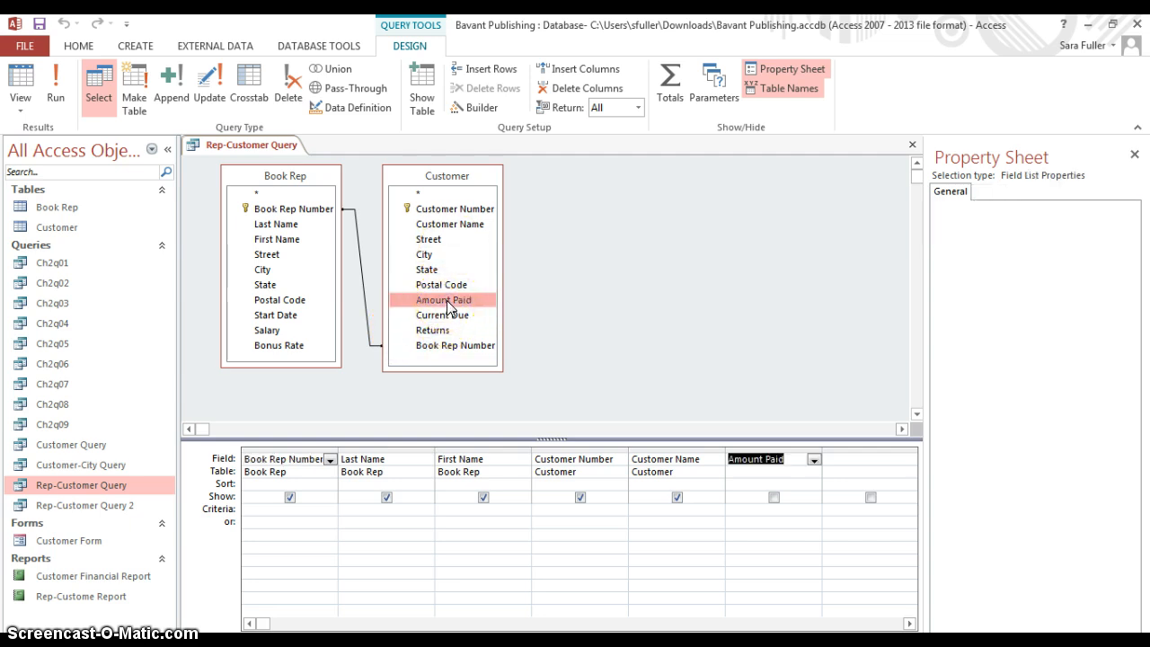
# Set the criterion of the Amount Paid column to >20000
pyautogui.click(749, 510)
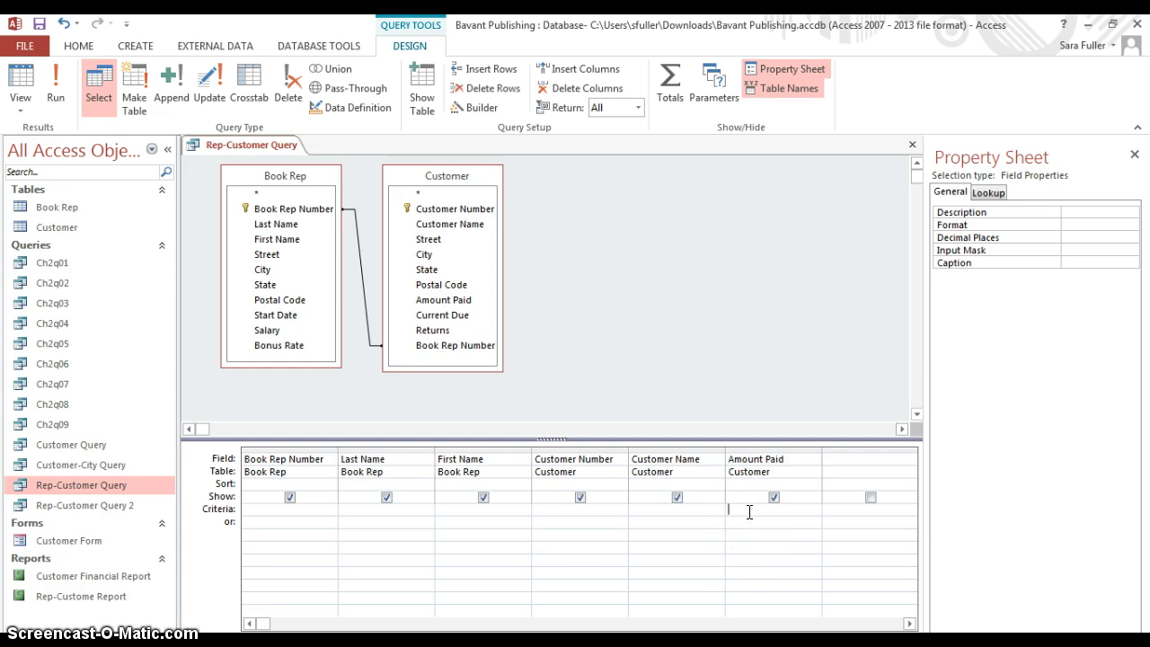
pyautogui.write('<20000')
pyautogui.press('Home')
pyautogui.press('Delete')
pyautogui.write('>')
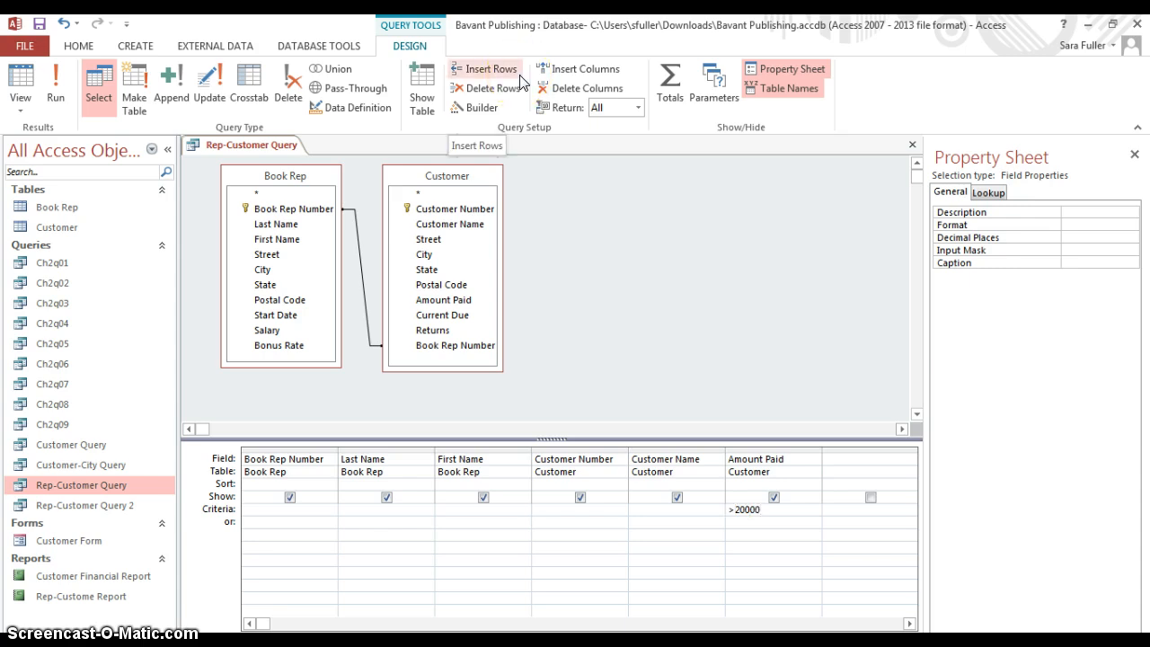
# Run Rep-Customer Query and close it without saving the design changes
pyautogui.click(60, 89)
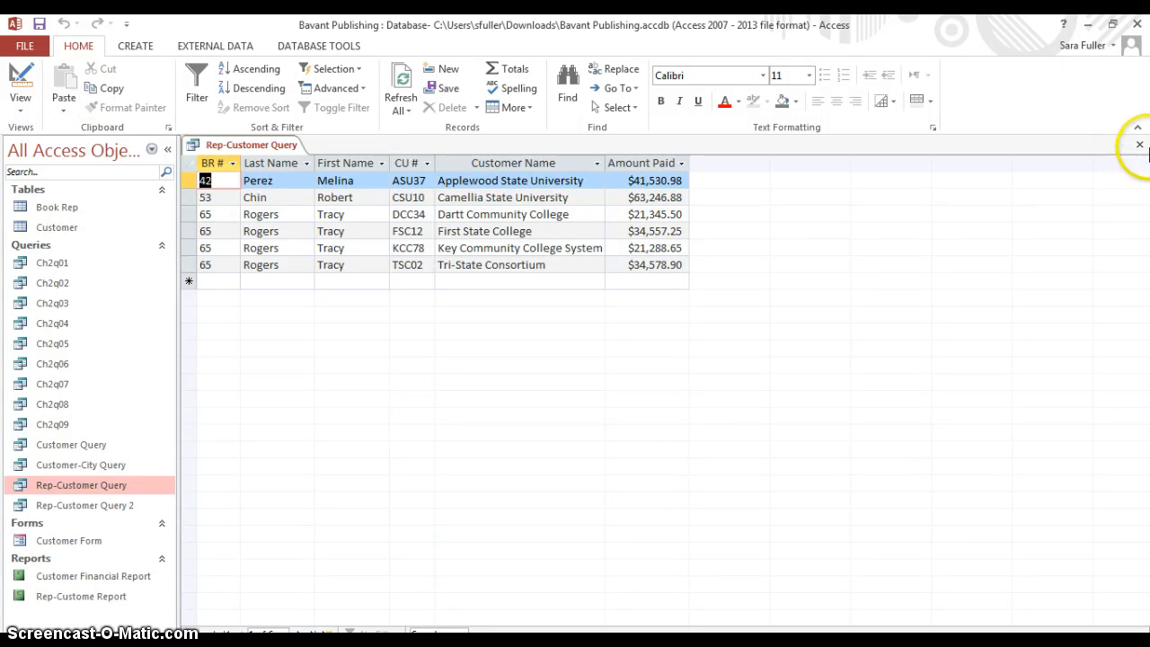
pyautogui.click(1141, 145)
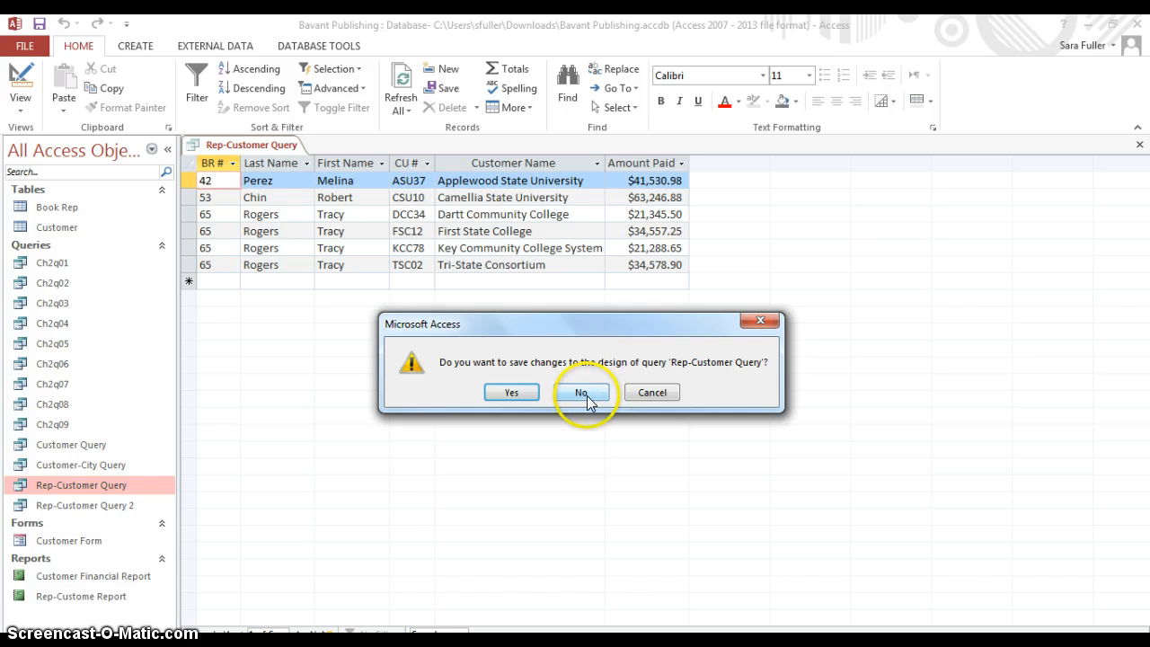
pyautogui.click(587, 395)
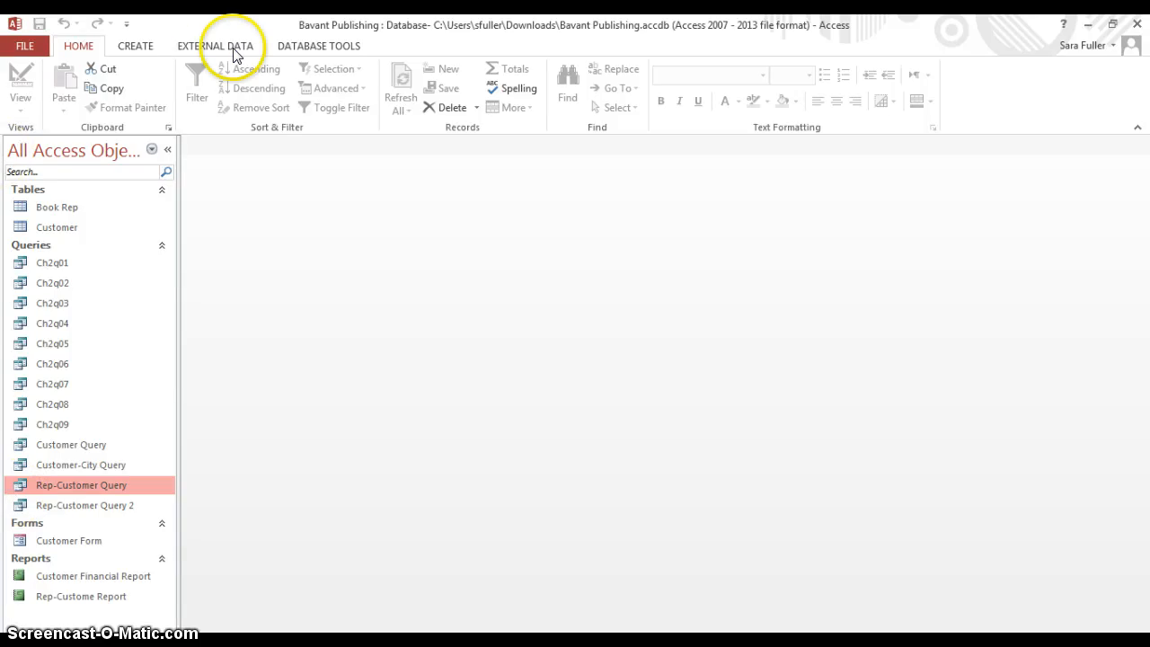
# Create a new query in Design view based on the Customer table
pyautogui.click(151, 50)
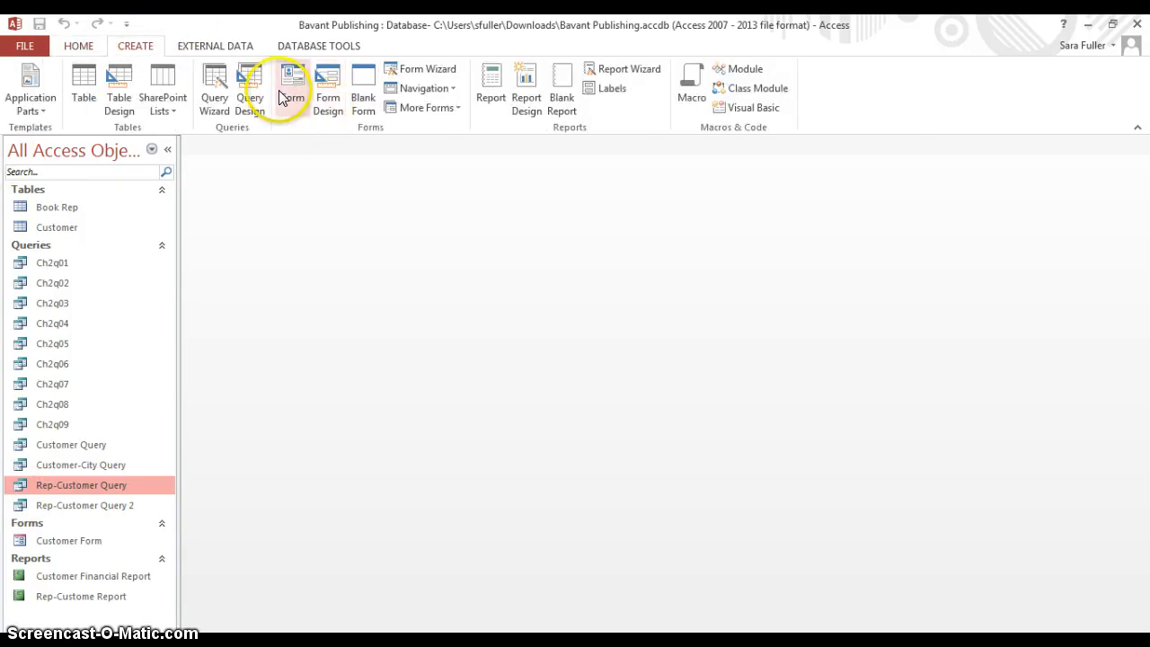
pyautogui.click(248, 93)
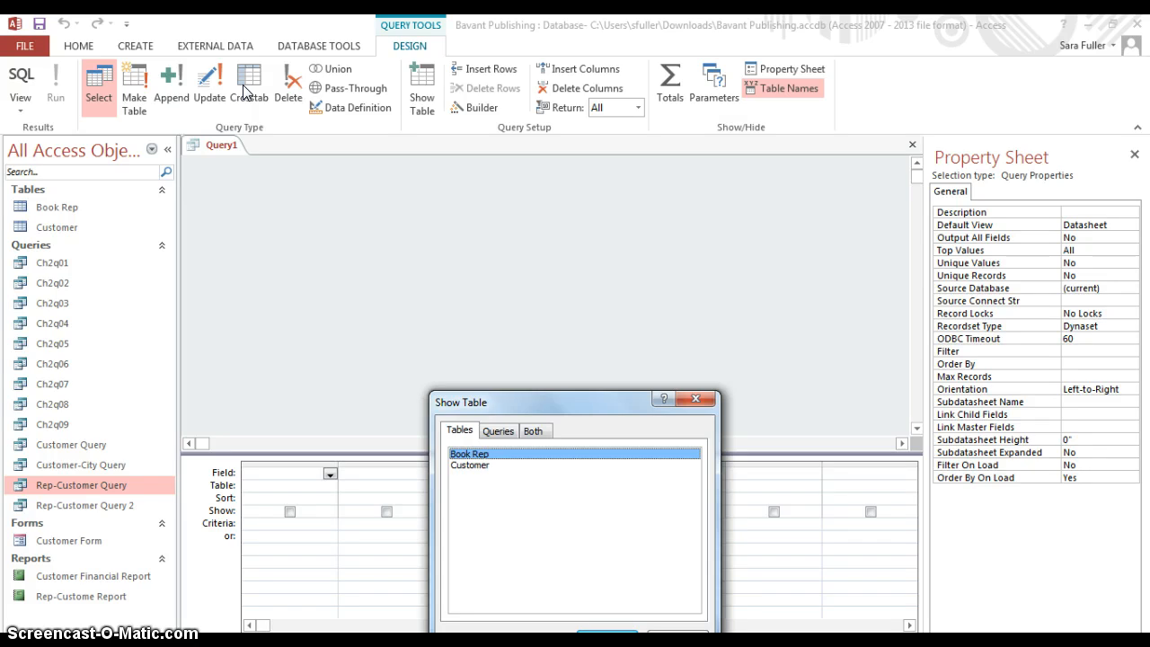
pyautogui.doubleClick(467, 467)
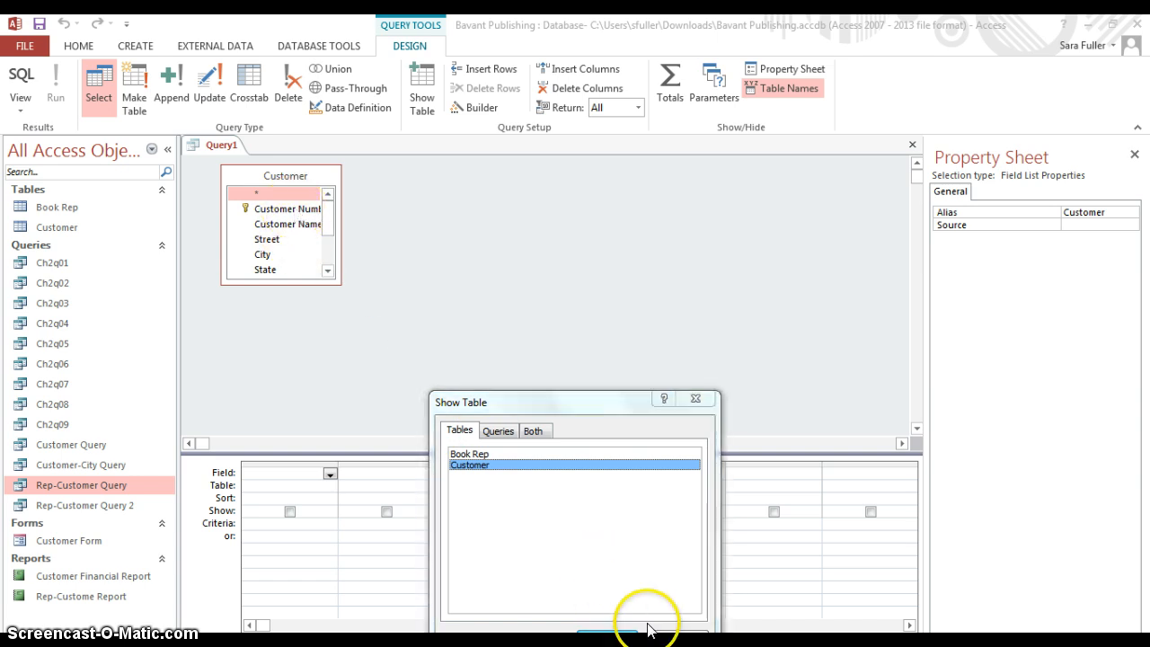
pyautogui.click(678, 635)
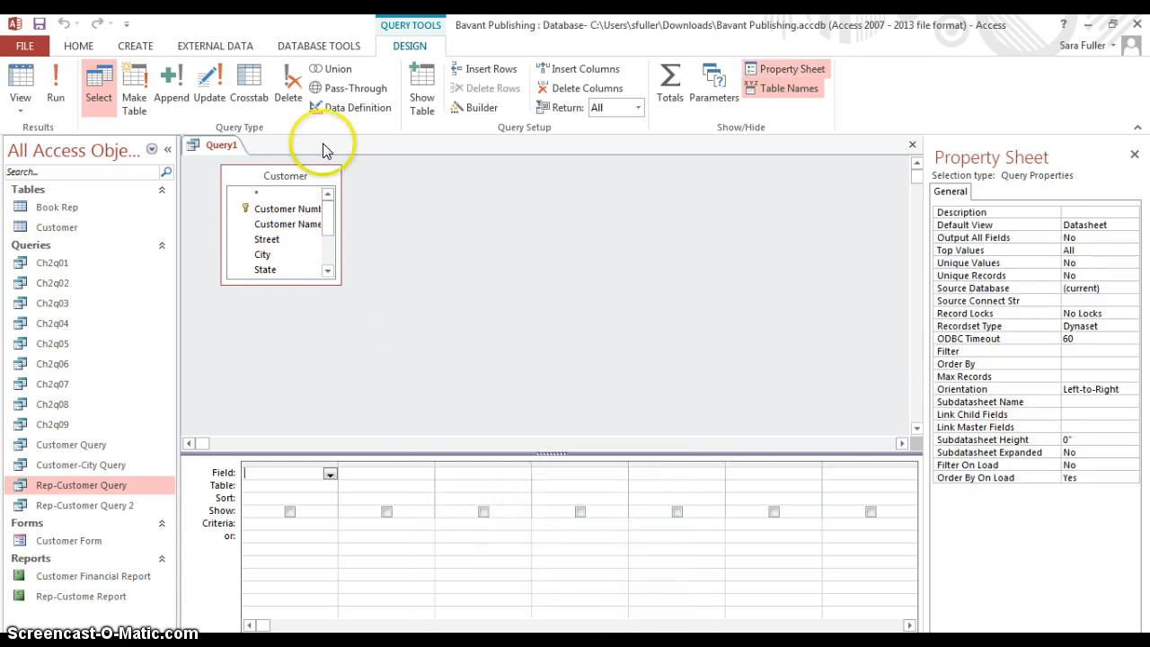
# Add the Customer Number, Customer Name, Amount Paid and Current Due fields to the query's design grid
pyautogui.doubleClick(304, 210)
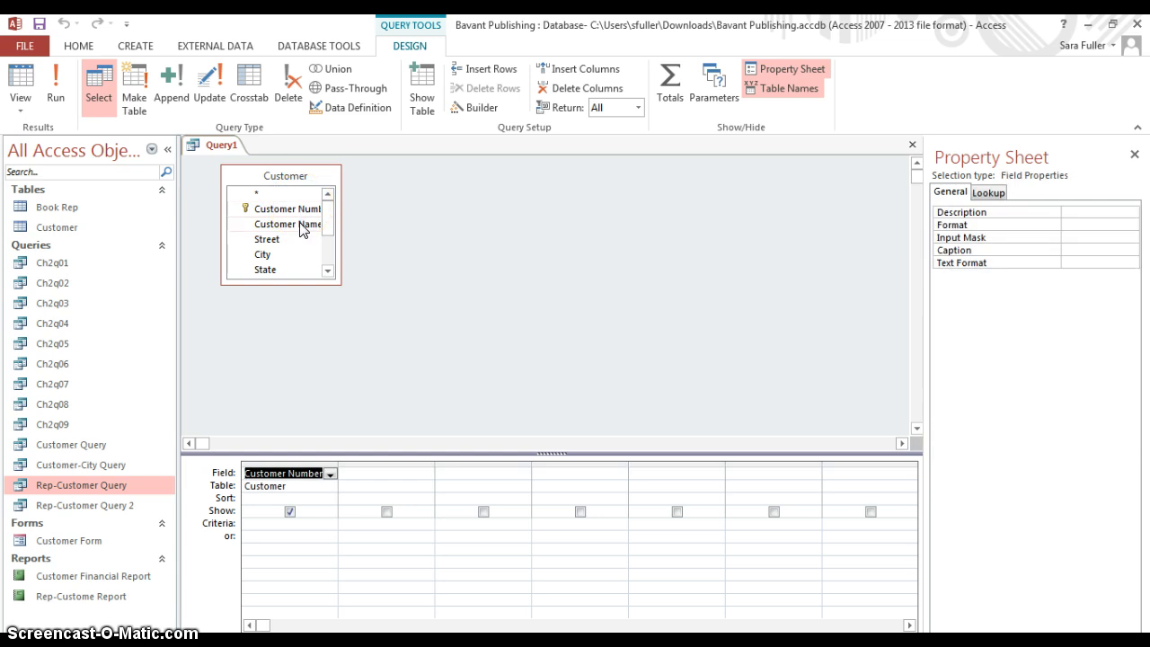
pyautogui.doubleClick(301, 226)
pyautogui.click(328, 271)
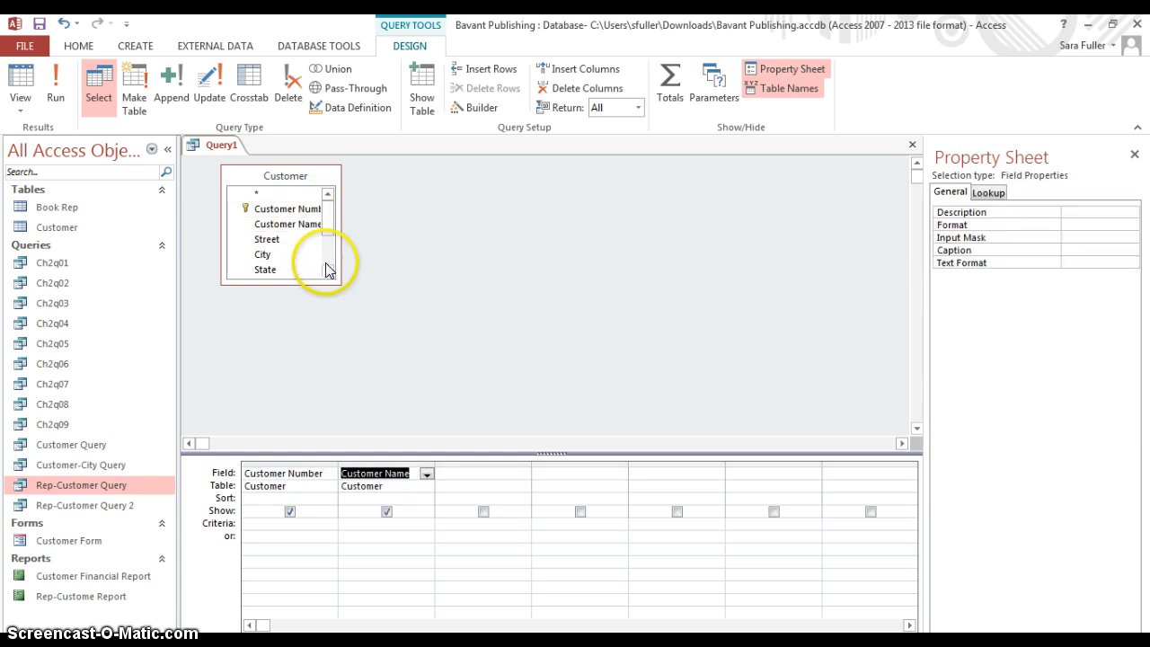
pyautogui.click(328, 274)
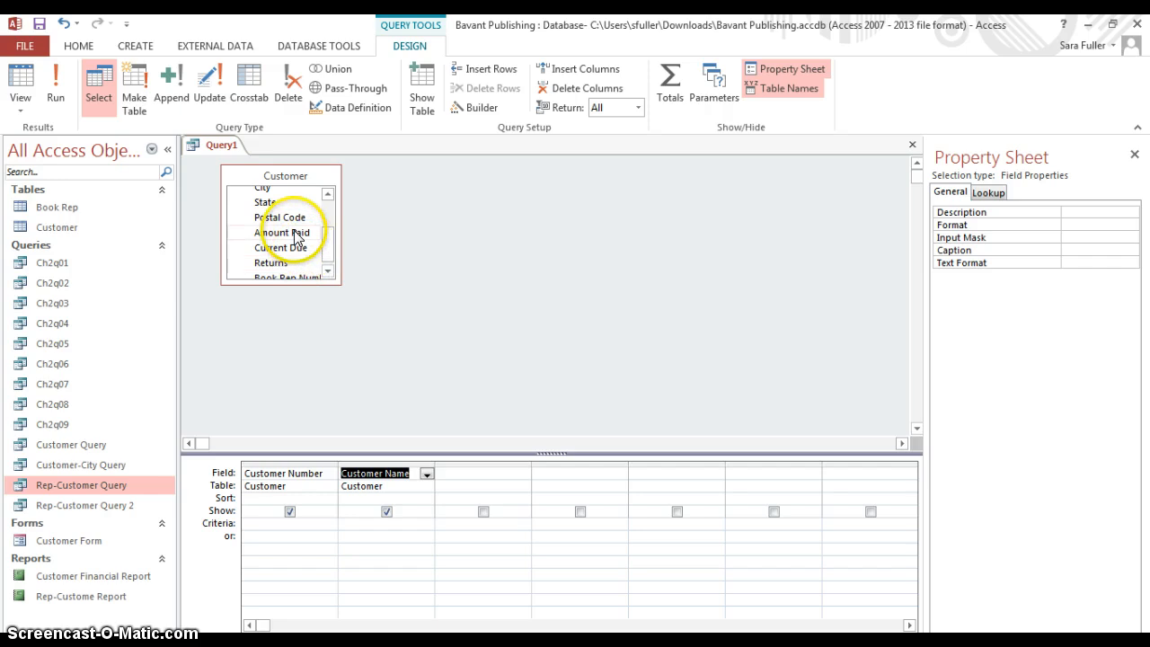
pyautogui.doubleClick(297, 233)
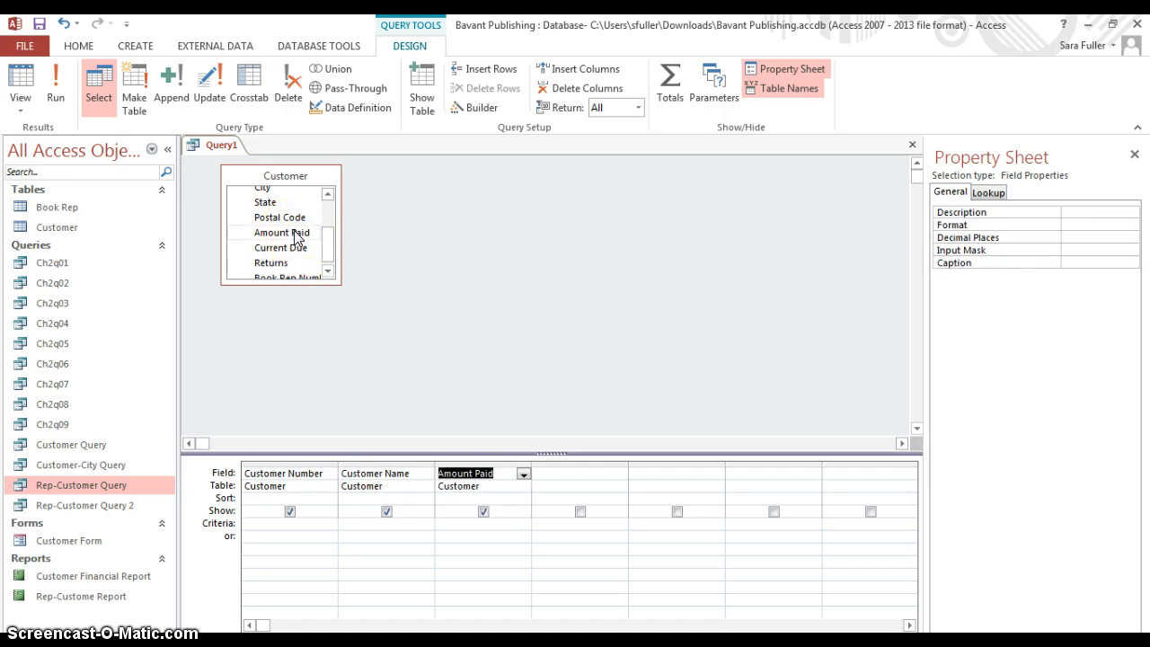
pyautogui.click(298, 253)
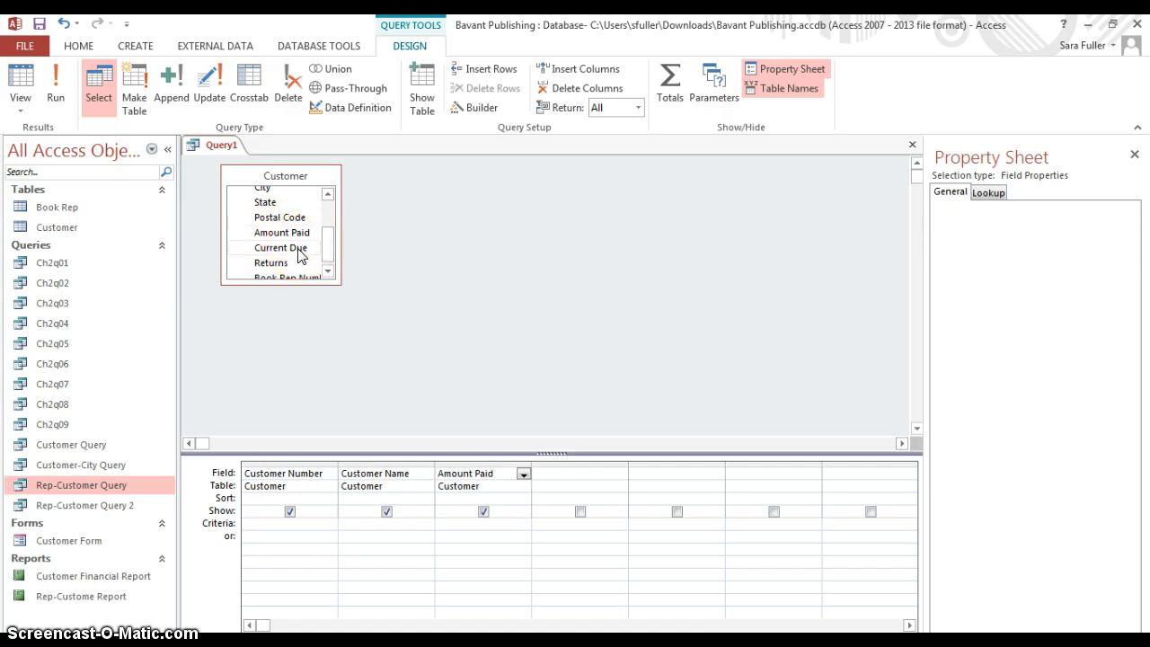
pyautogui.doubleClick(299, 250)
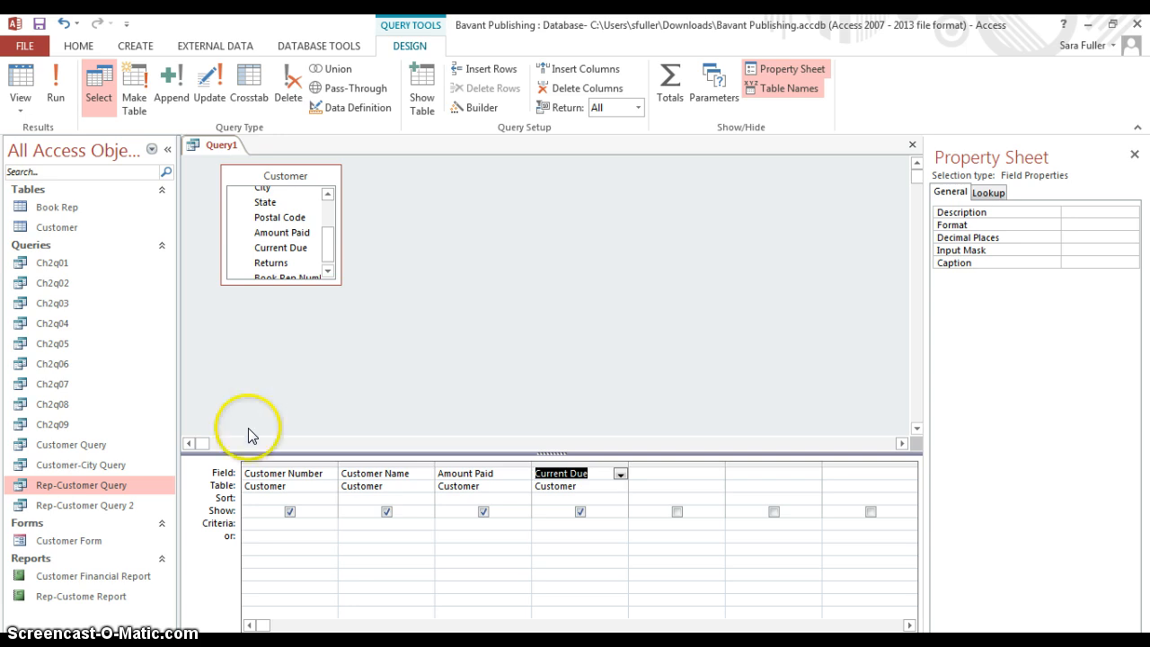
# Enter the calculated field Total Amount:[Amount Paid]+[Current Due] in the first empty column using Zoom
pyautogui.rightClick(682, 468)
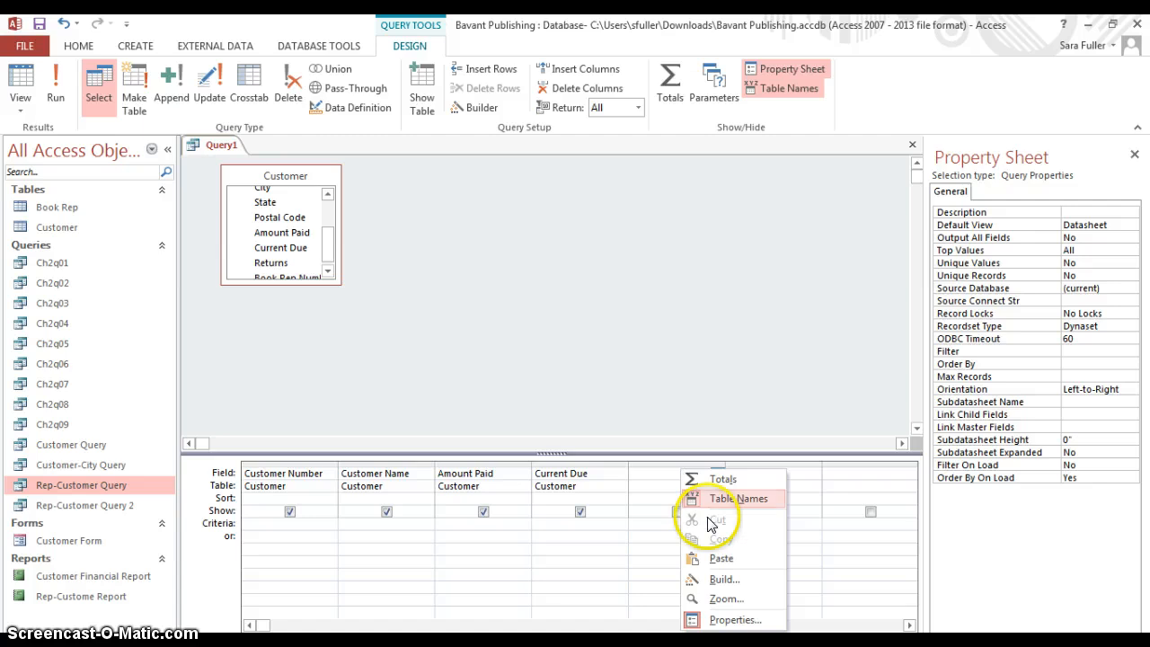
pyautogui.click(709, 599)
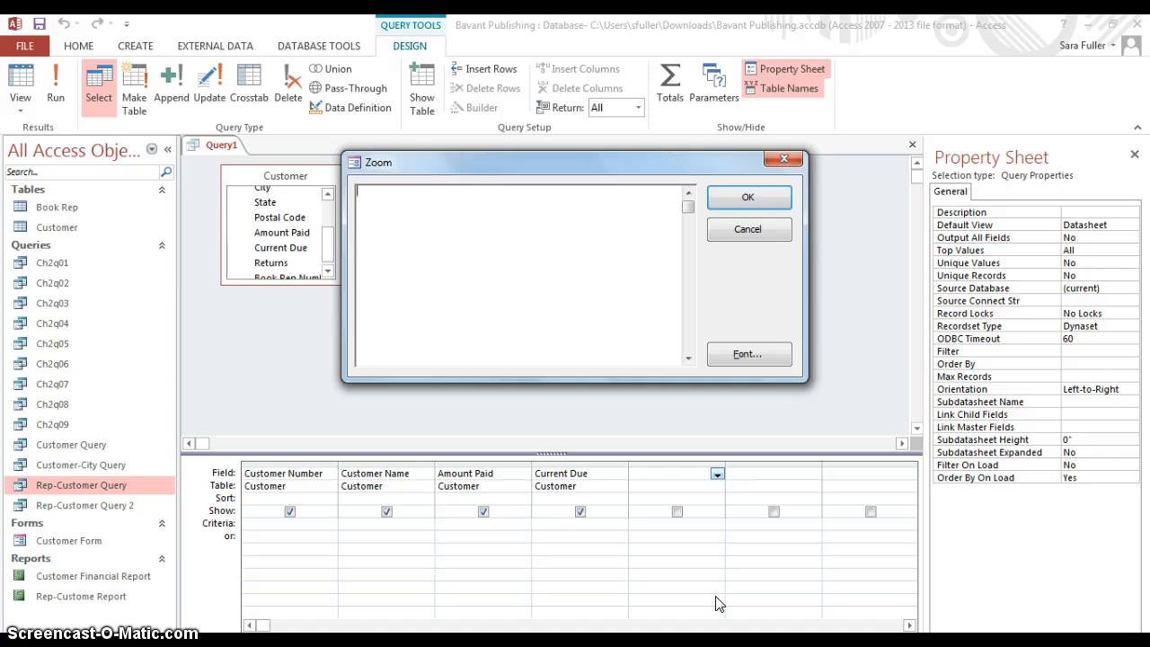
pyautogui.write('Total Amount')
pyautogui.write(': [')
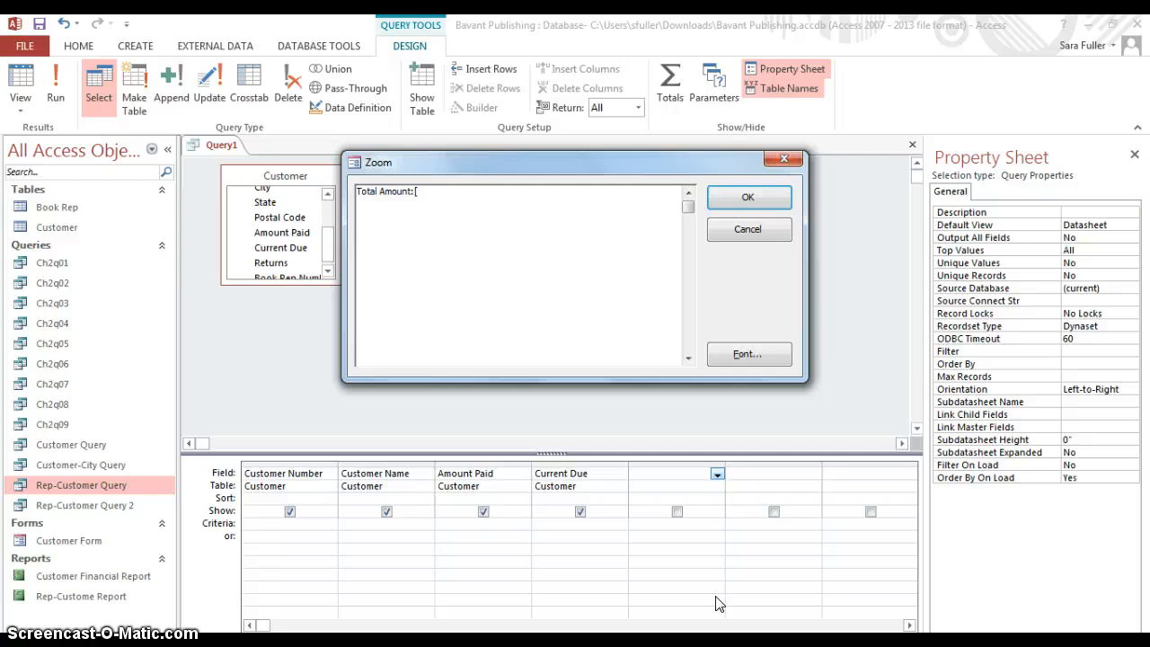
pyautogui.write('Amount Paid] +')
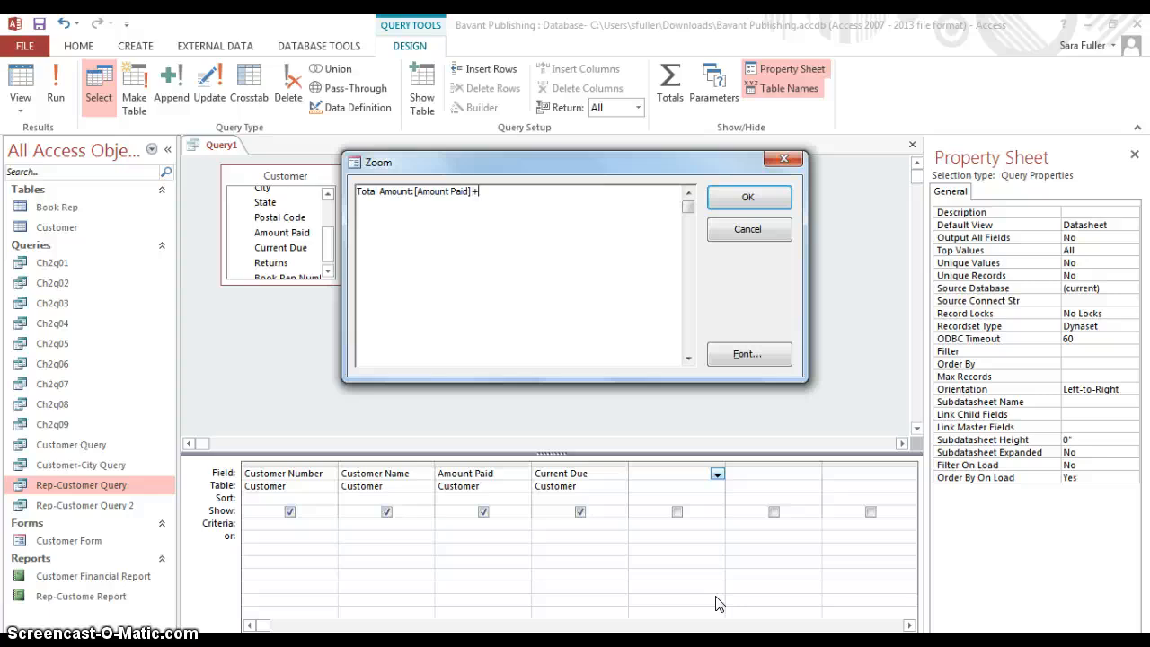
pyautogui.write('[Current Due]')
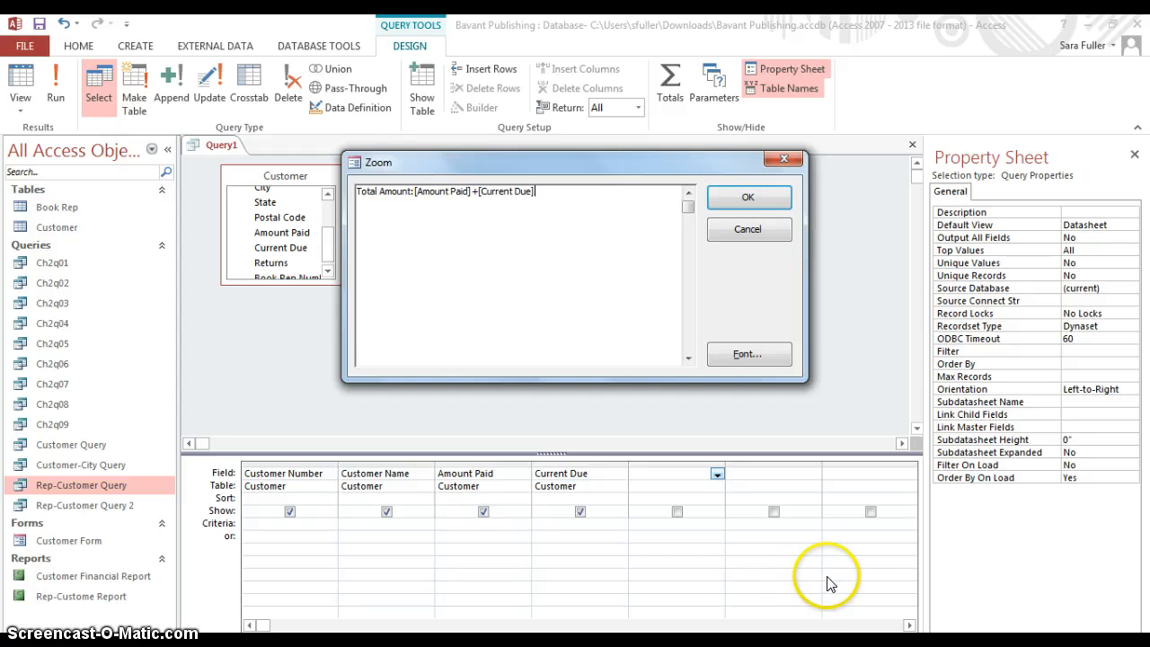
pyautogui.click(756, 200)
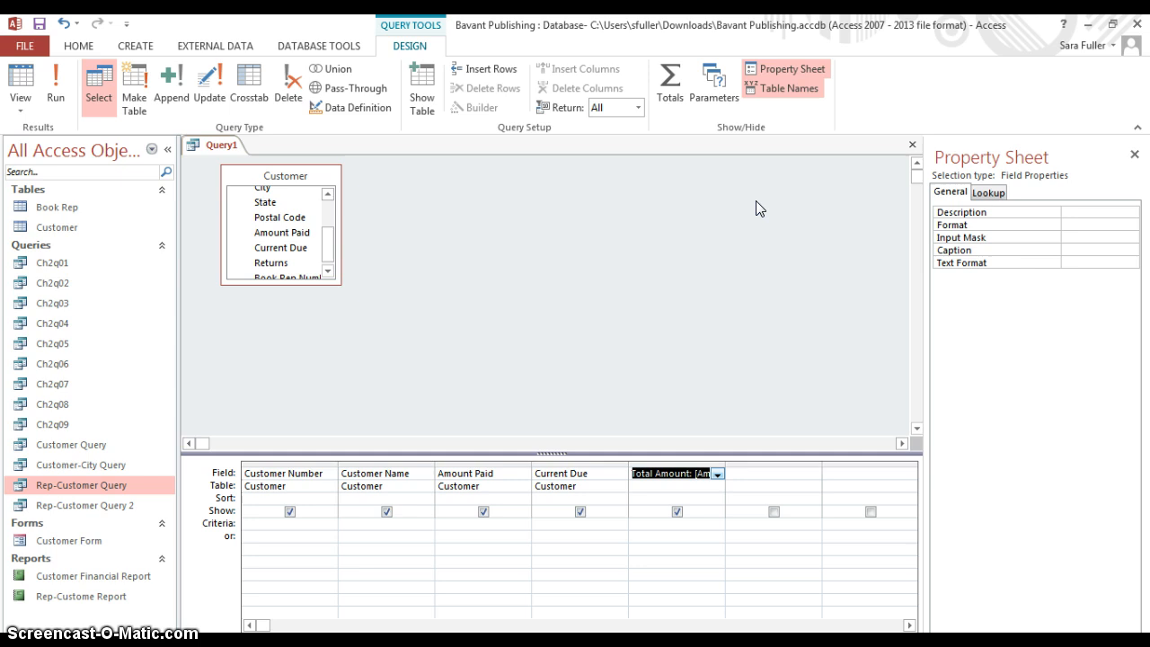
# Run the query to check the Total Amount column, and return to Design view
pyautogui.click(54, 89)
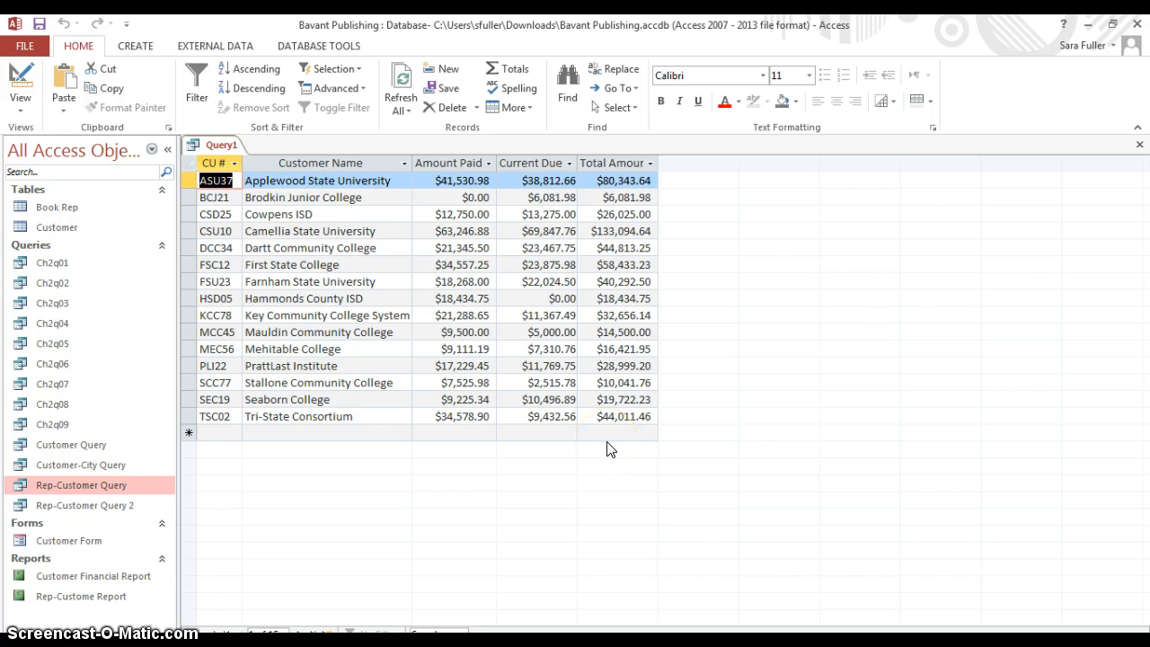
pyautogui.click(22, 100)
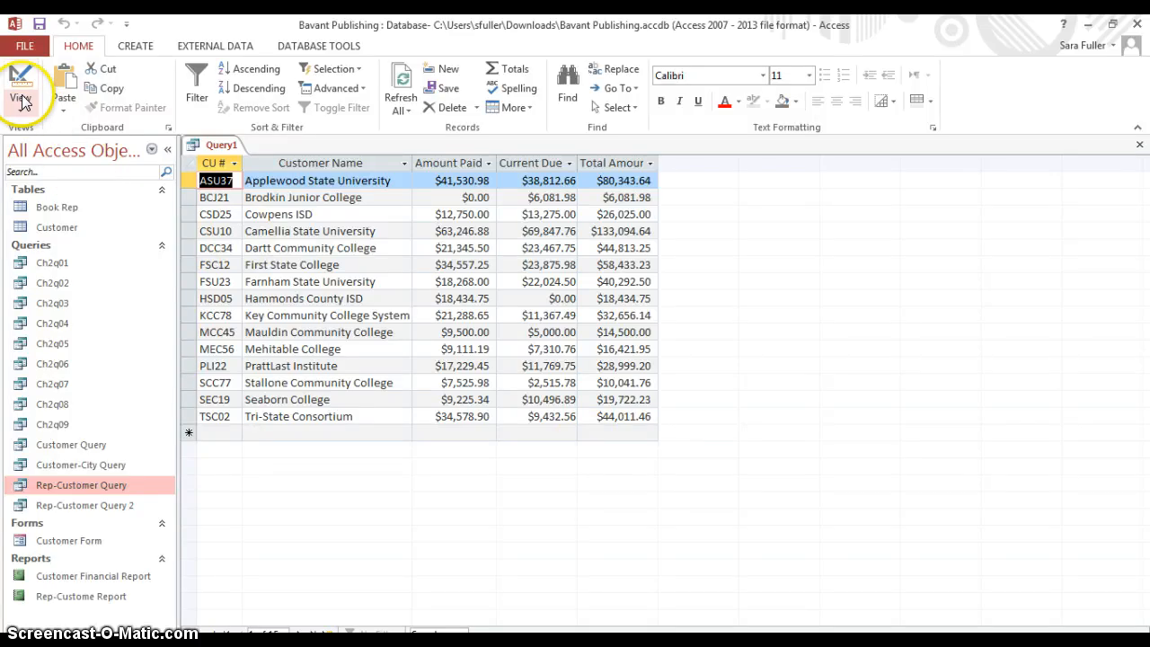
pyautogui.click(47, 207)
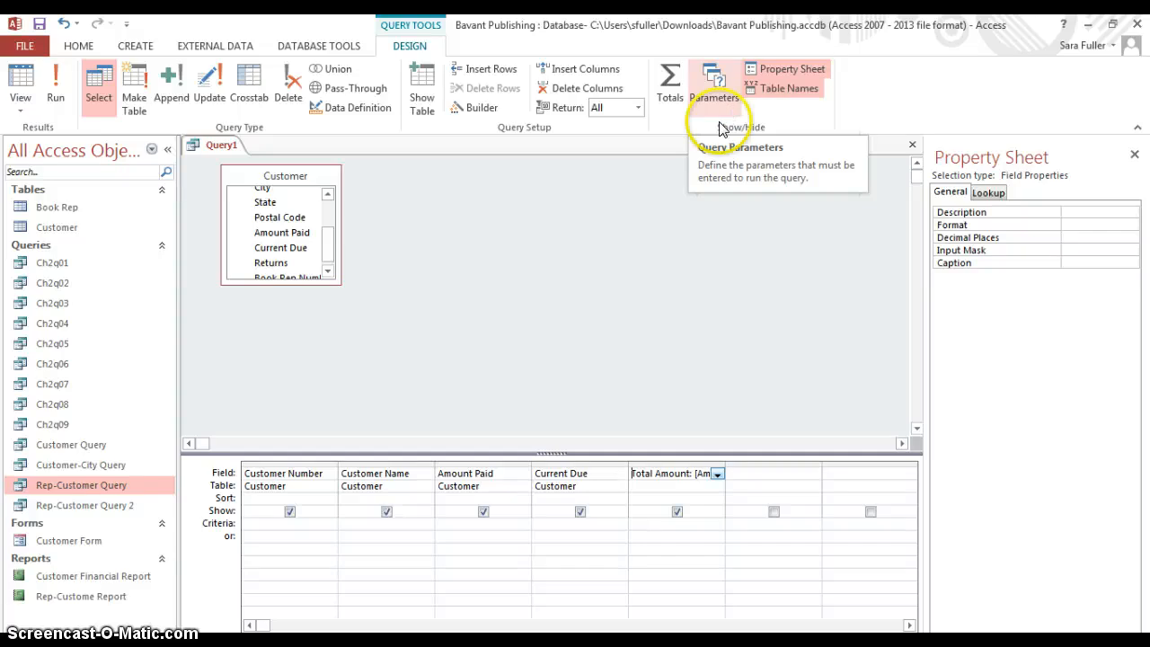
# Set the caption of the Amount Paid field to Paid and close its properties
pyautogui.click(488, 472)
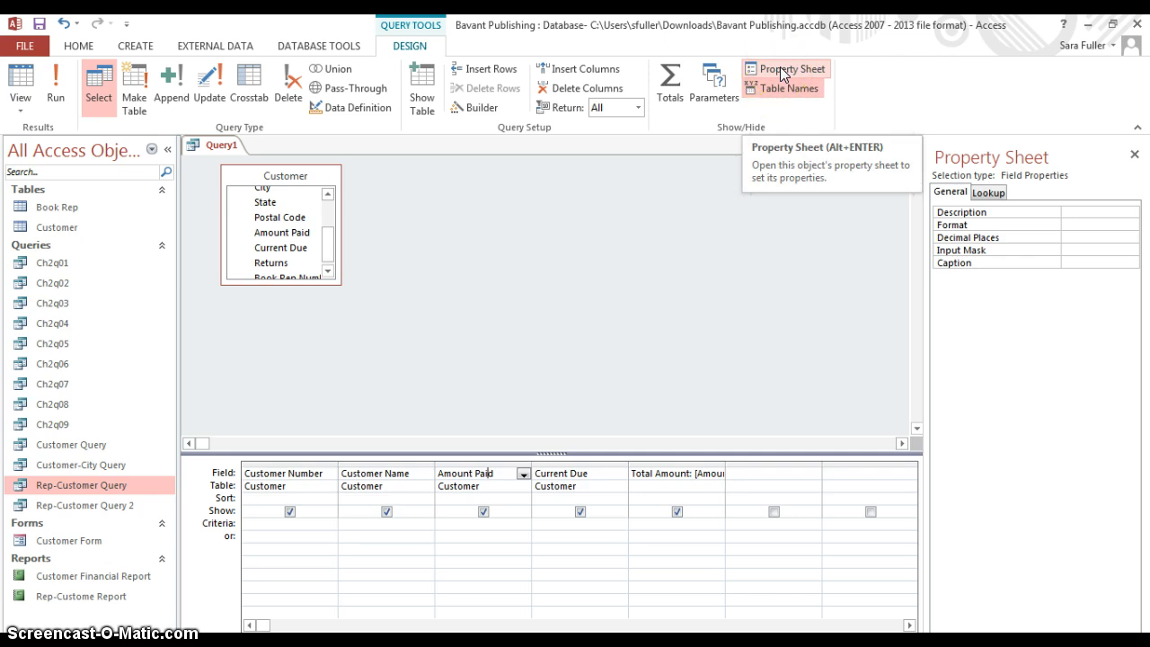
pyautogui.click(1074, 260)
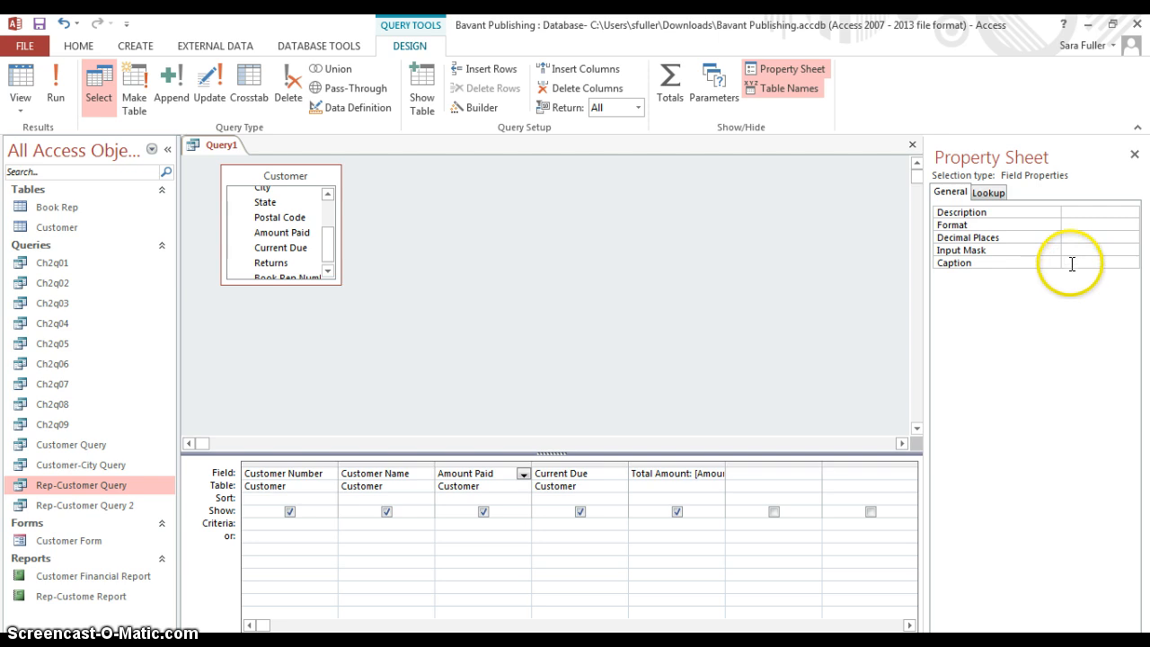
pyautogui.write('P')
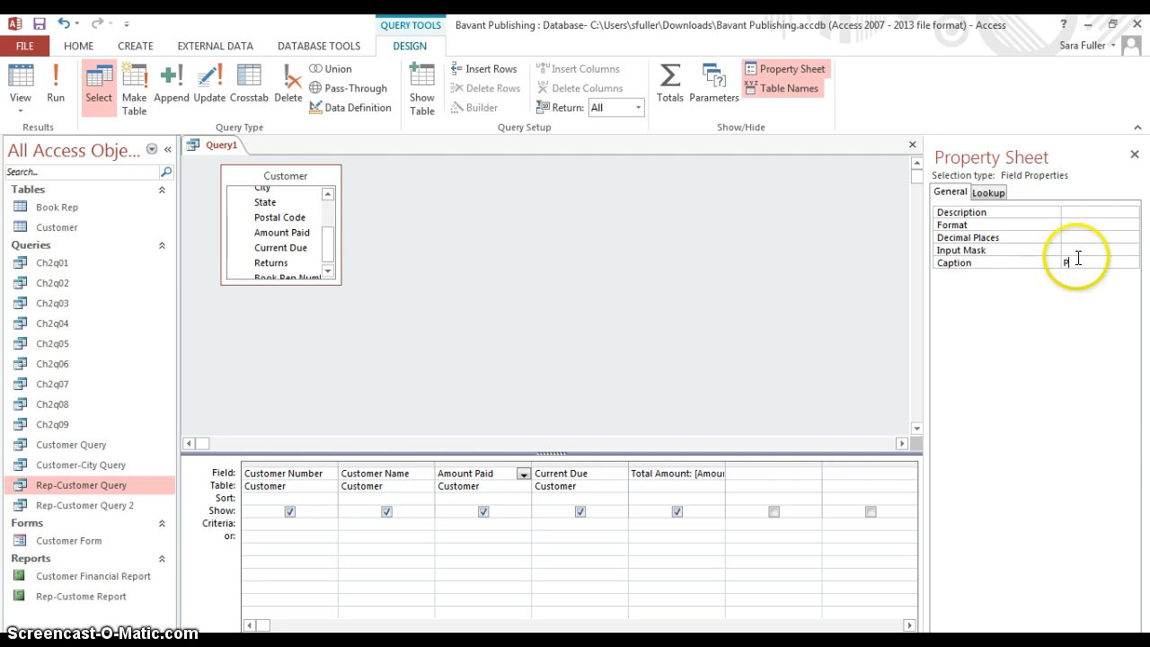
pyautogui.write('aid')
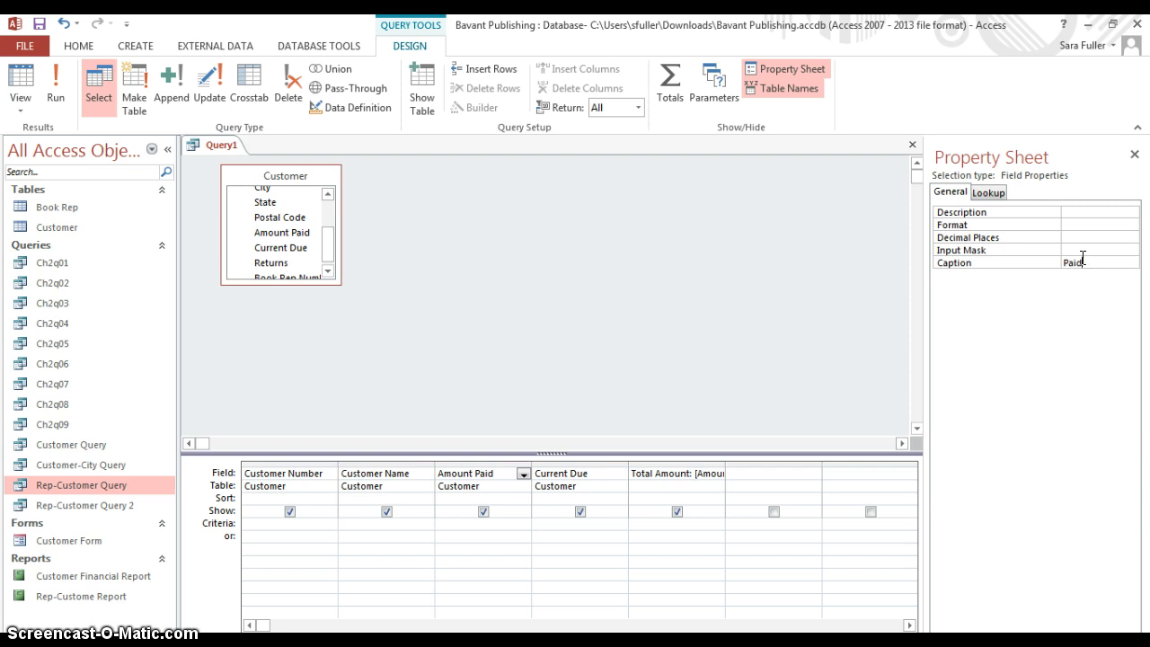
pyautogui.click(1134, 155)
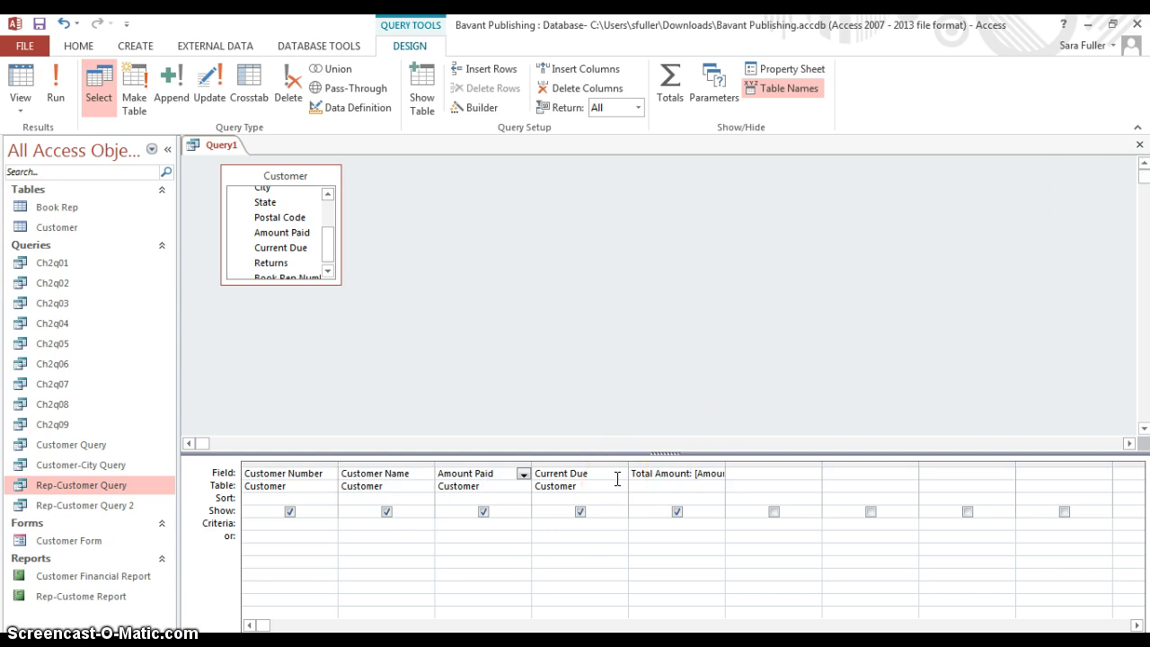
# Set the caption of the Current Due field to Due and run the query
pyautogui.click(590, 473)
pyautogui.click(813, 72)
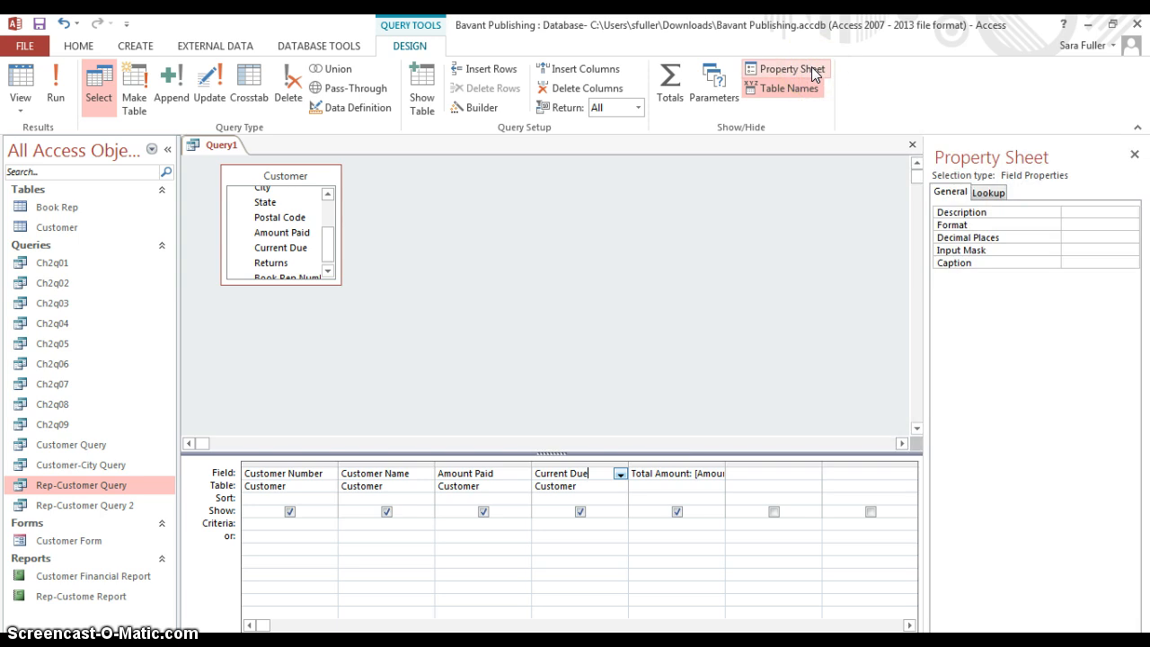
pyautogui.click(1106, 261)
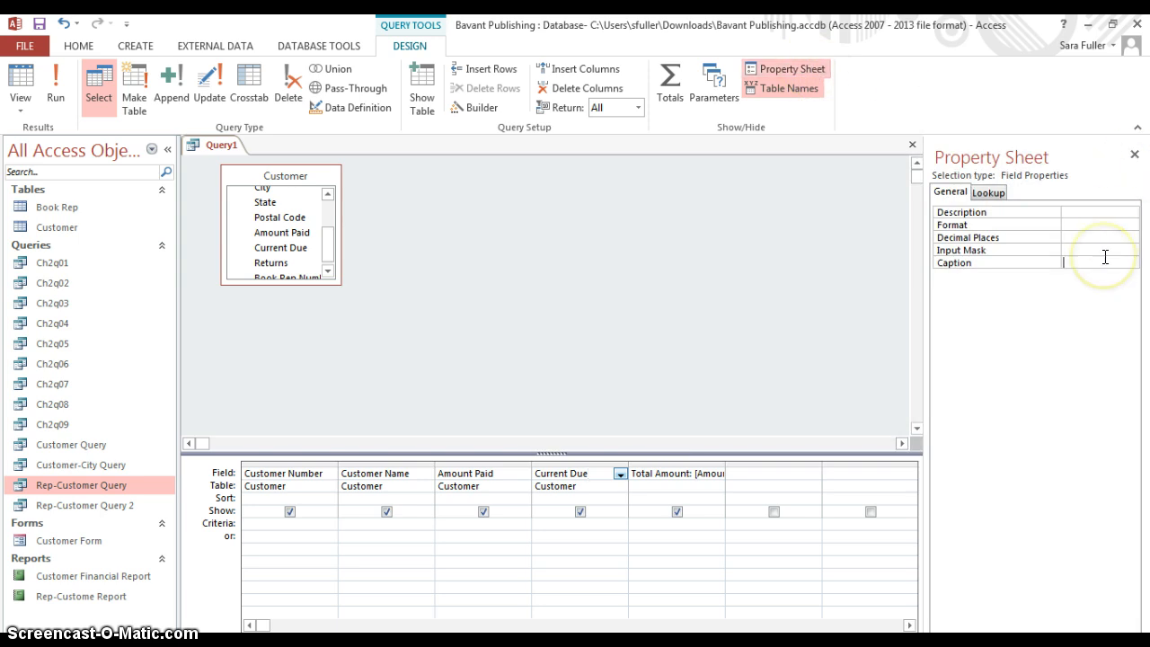
pyautogui.write('ue')
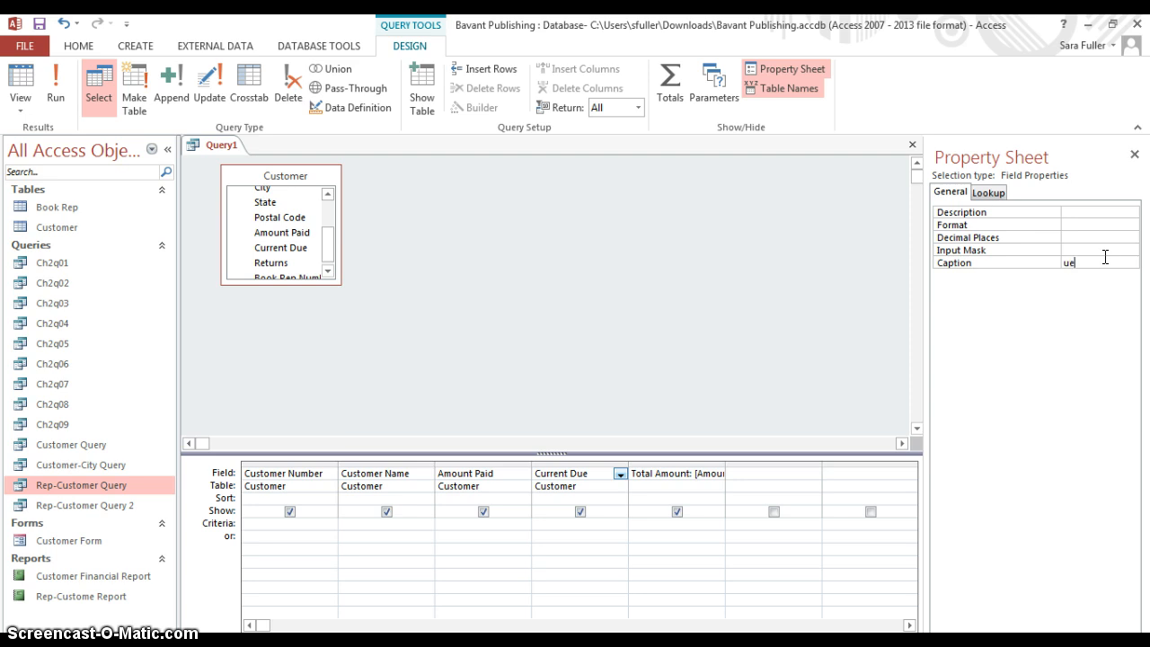
pyautogui.press('BackSpace')
pyautogui.press('BackSpace')
pyautogui.write('Due')
pyautogui.click(55, 86)
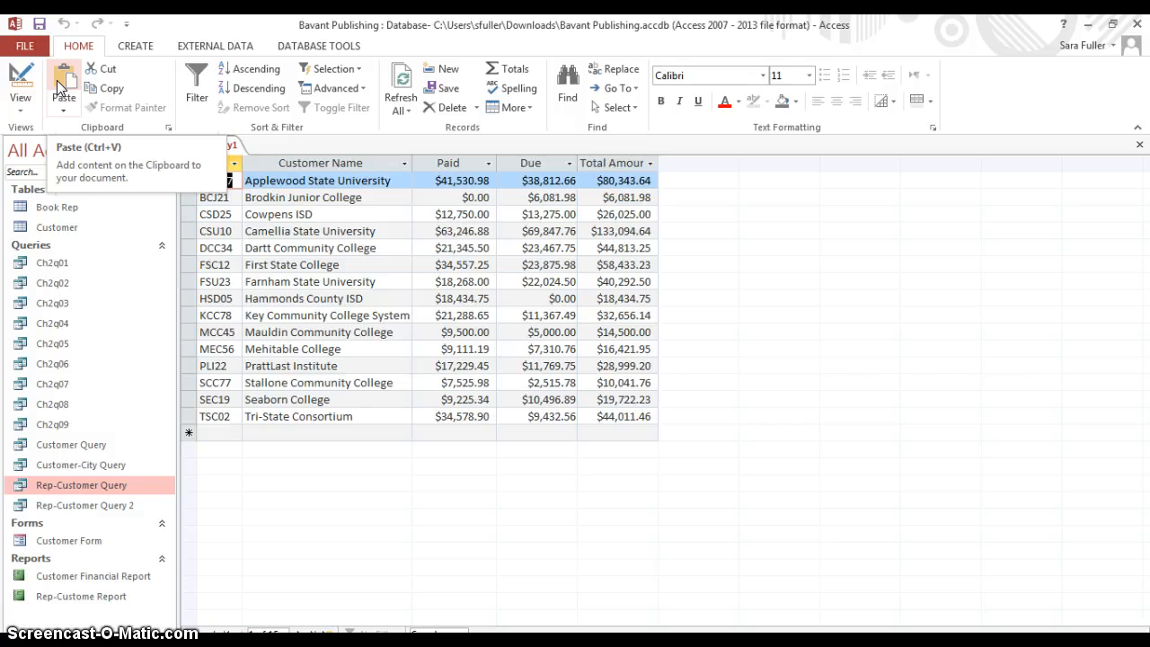
# Save the query as a new object named Ch2q10 and close it
pyautogui.click(24, 46)
pyautogui.click(33, 219)
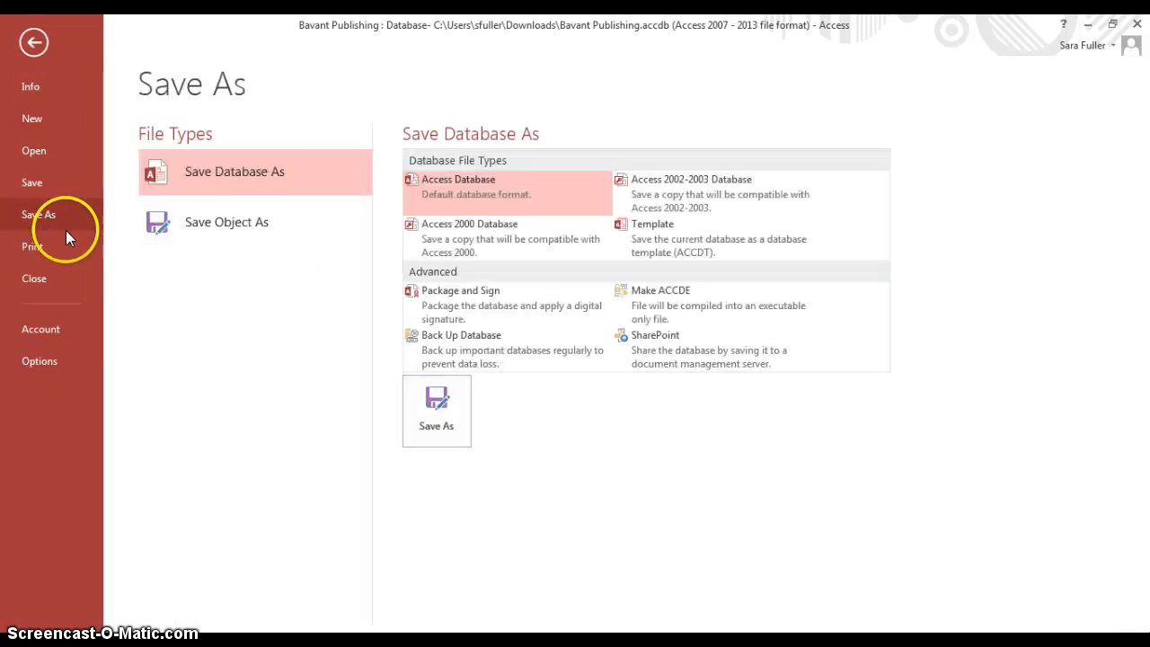
pyautogui.click(181, 226)
pyautogui.click(461, 321)
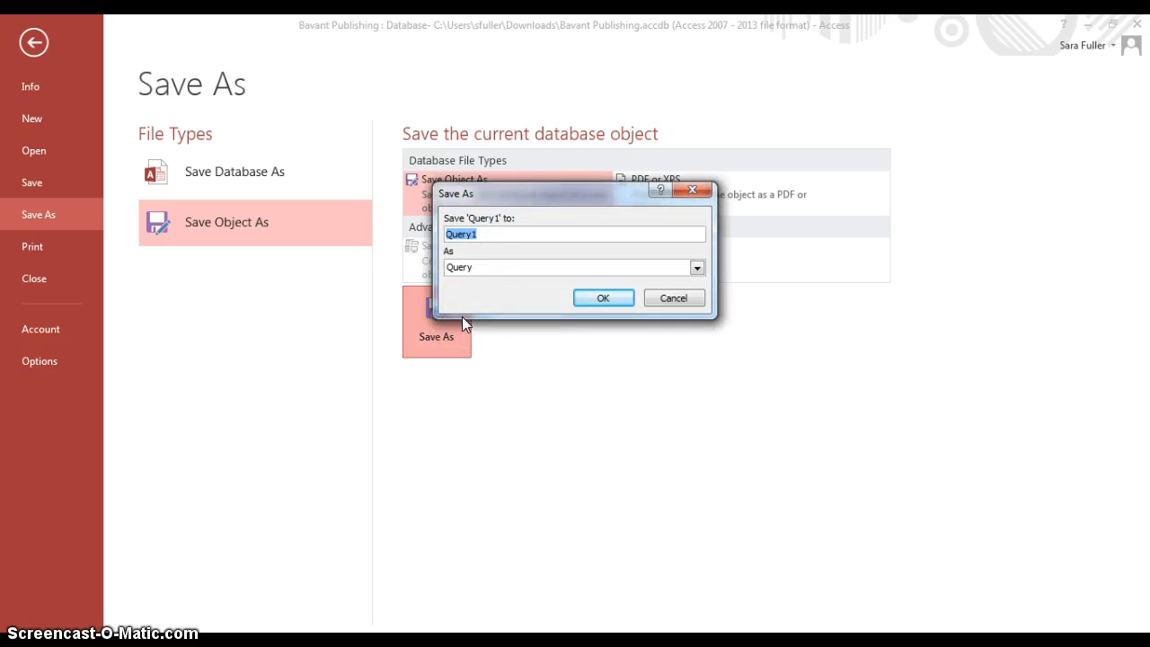
pyautogui.write('Ch2q10')
pyautogui.click(604, 298)
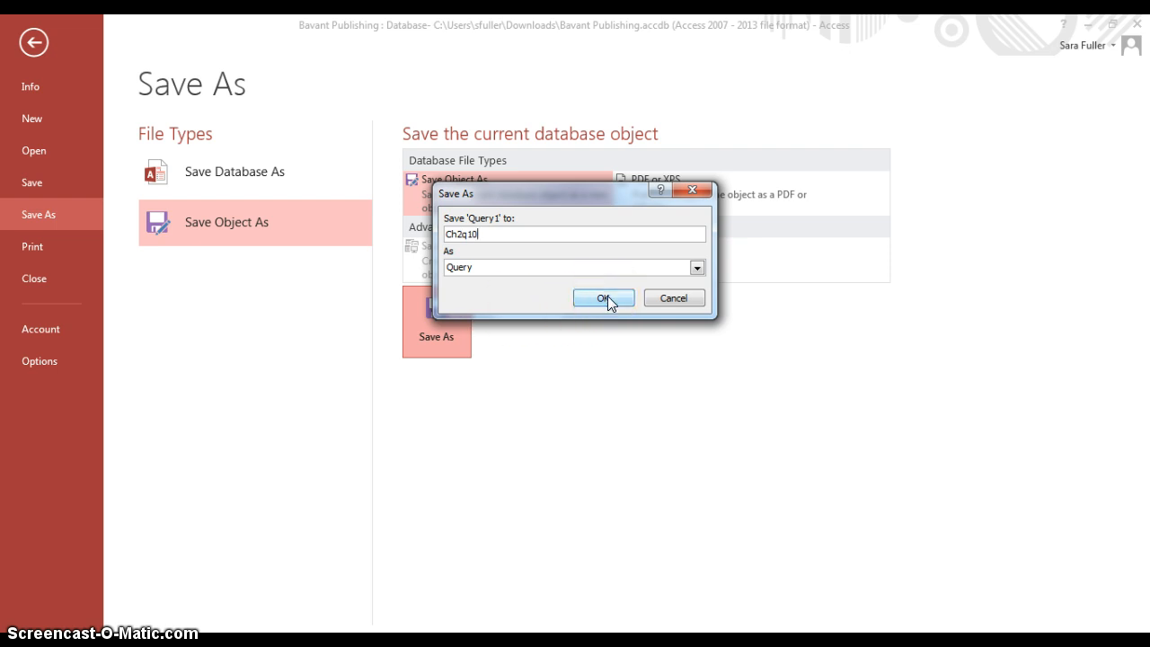
pyautogui.click(604, 299)
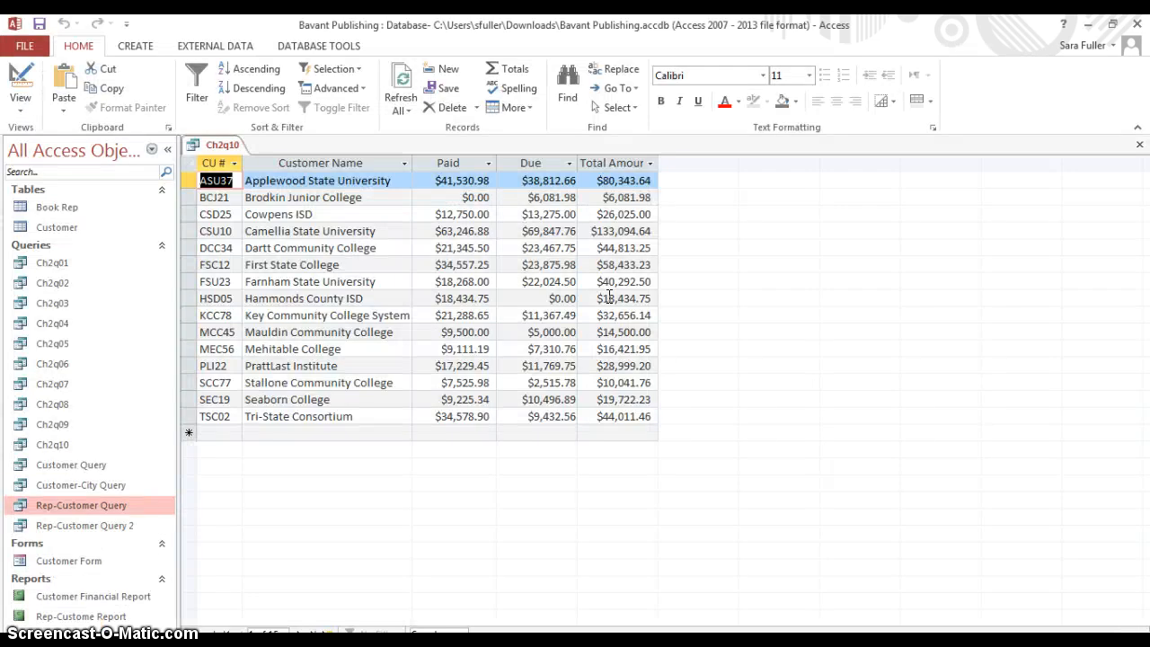
pyautogui.click(1140, 146)
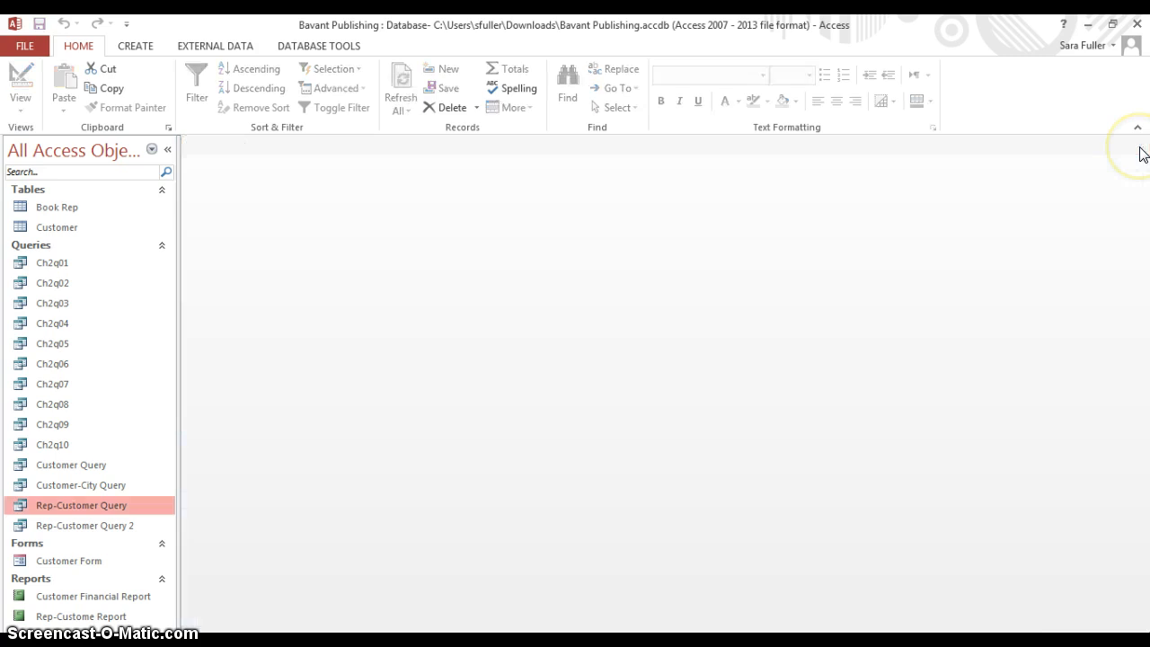
# Create a new query in Design view with the Customer table and lengthen its field list to show more fields
pyautogui.click(140, 48)
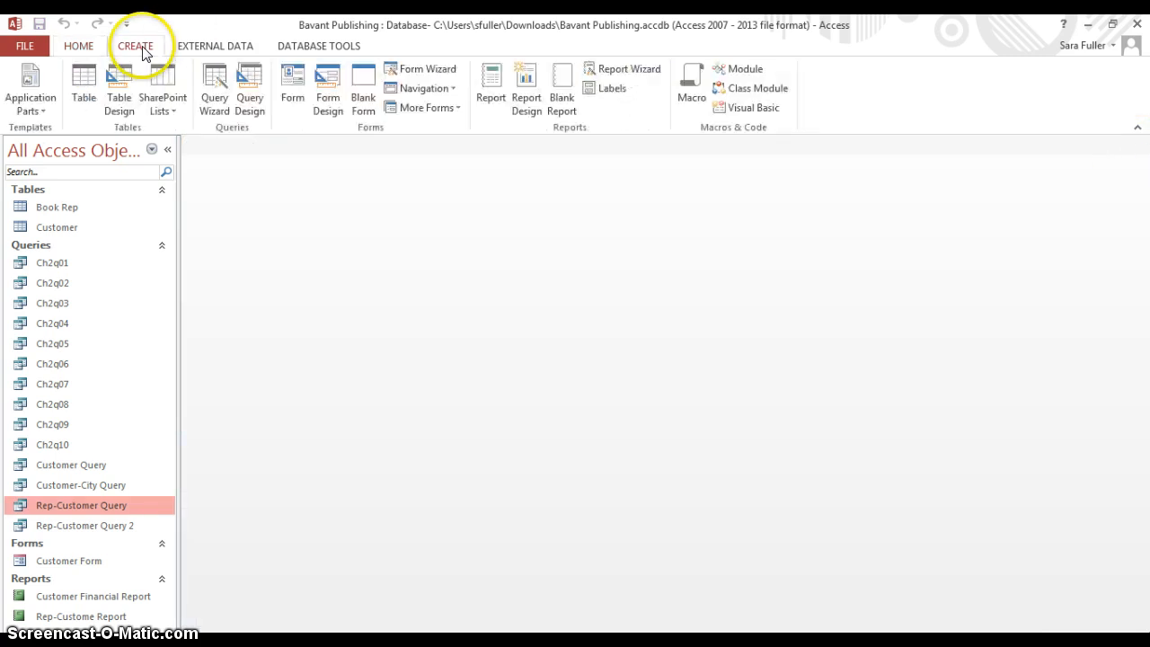
pyautogui.click(251, 99)
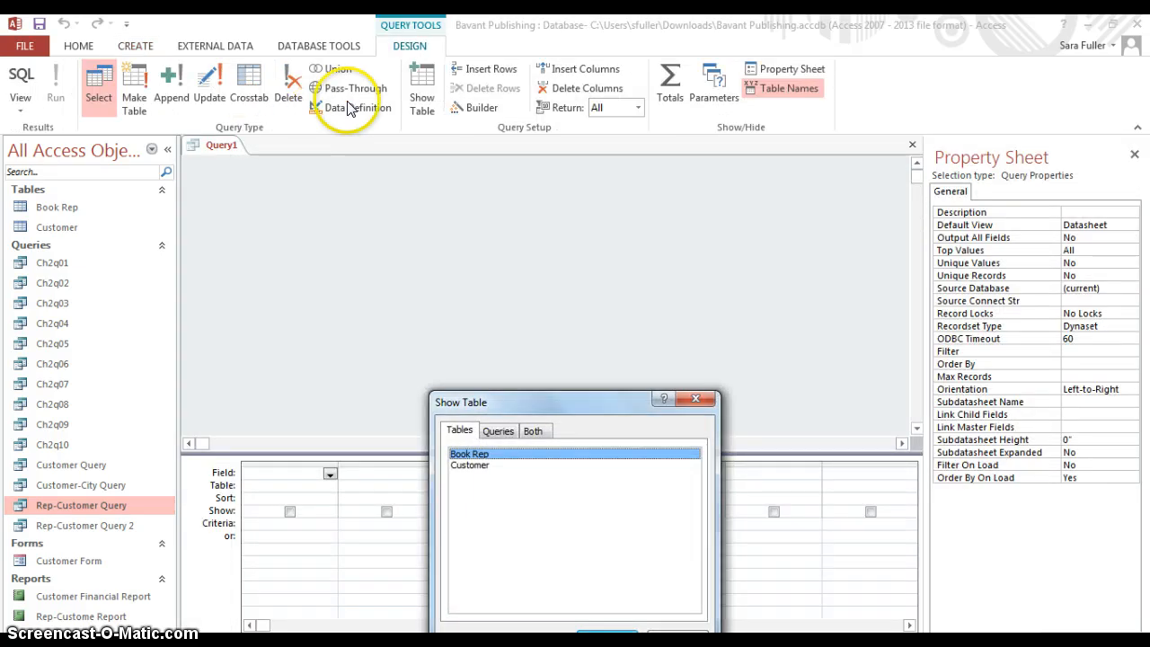
pyautogui.doubleClick(472, 466)
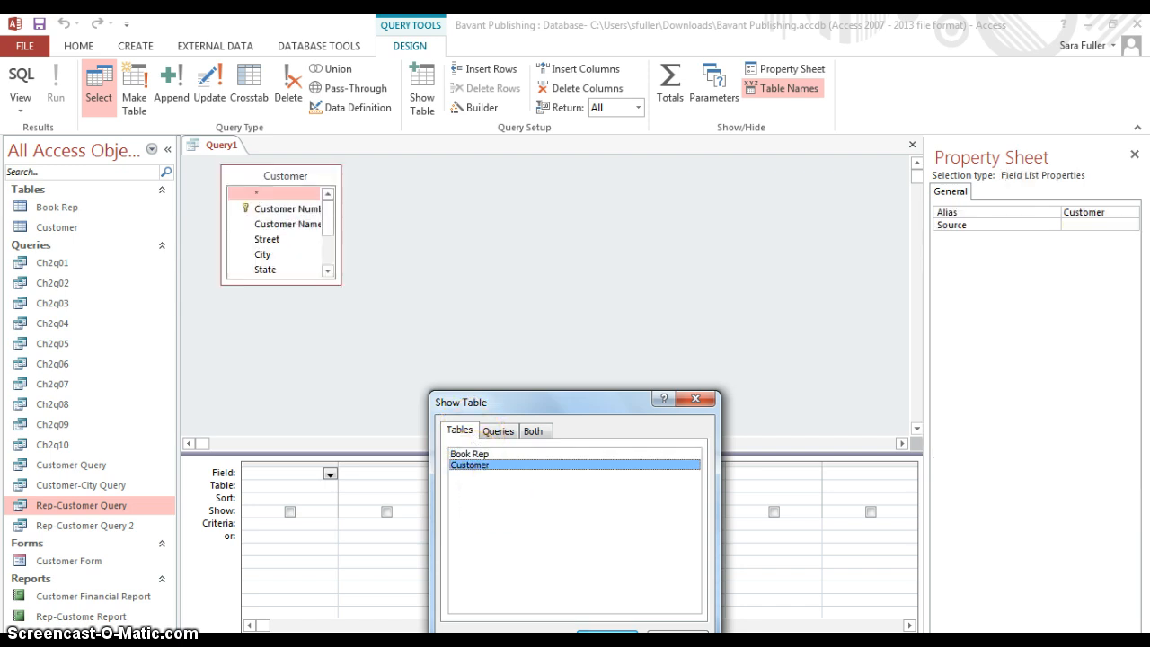
pyautogui.click(678, 639)
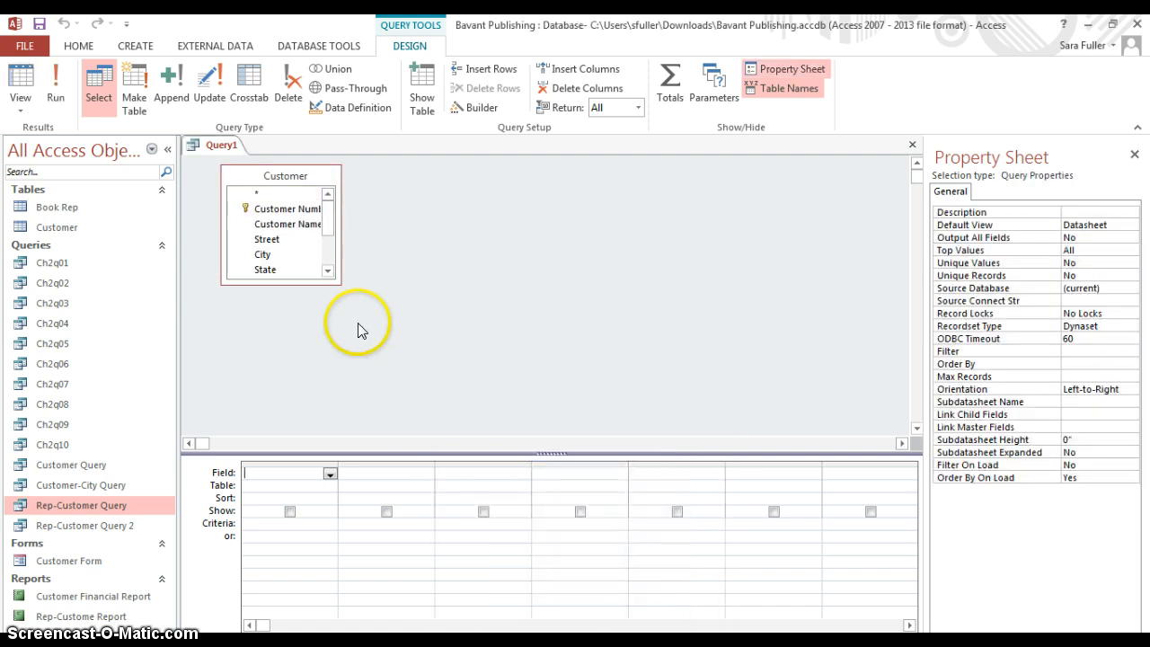
pyautogui.moveTo(307, 284); pyautogui.dragTo(305, 342)
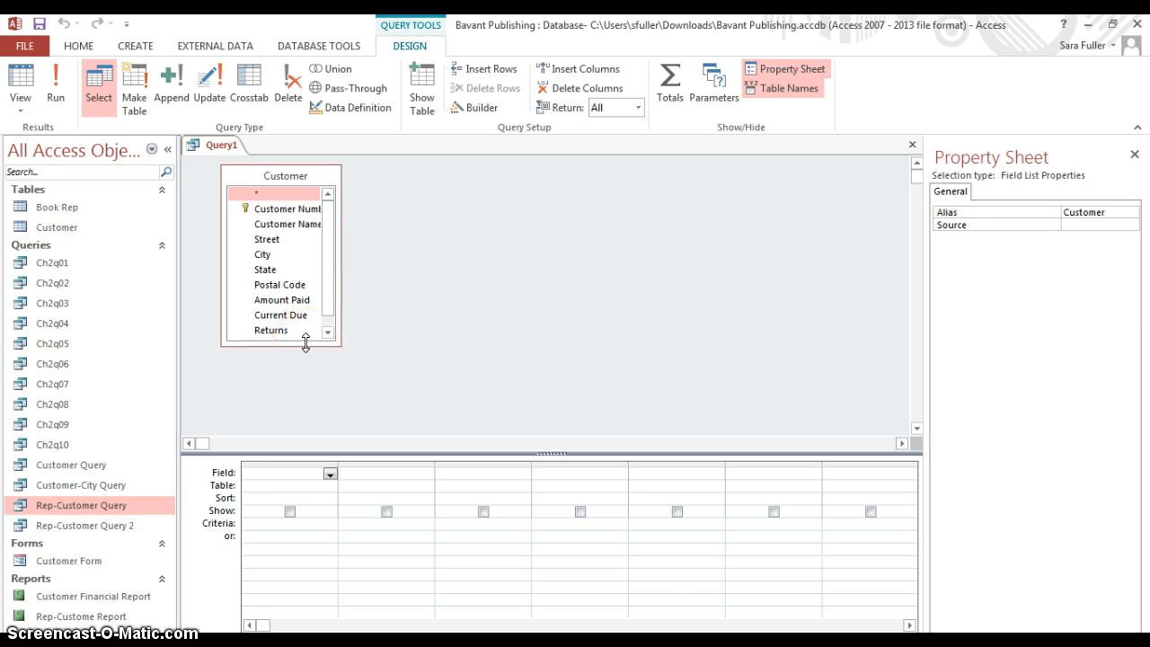
# Add the Amount Paid field to the design grid and display the Total row
pyautogui.doubleClick(301, 303)
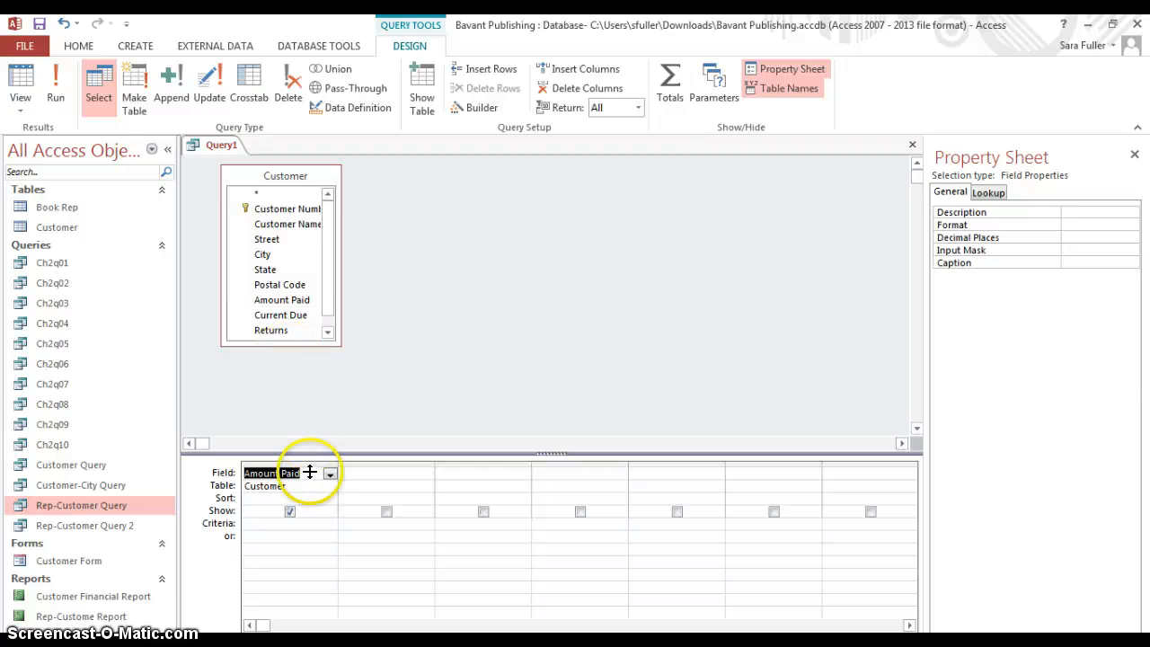
pyautogui.click(327, 501)
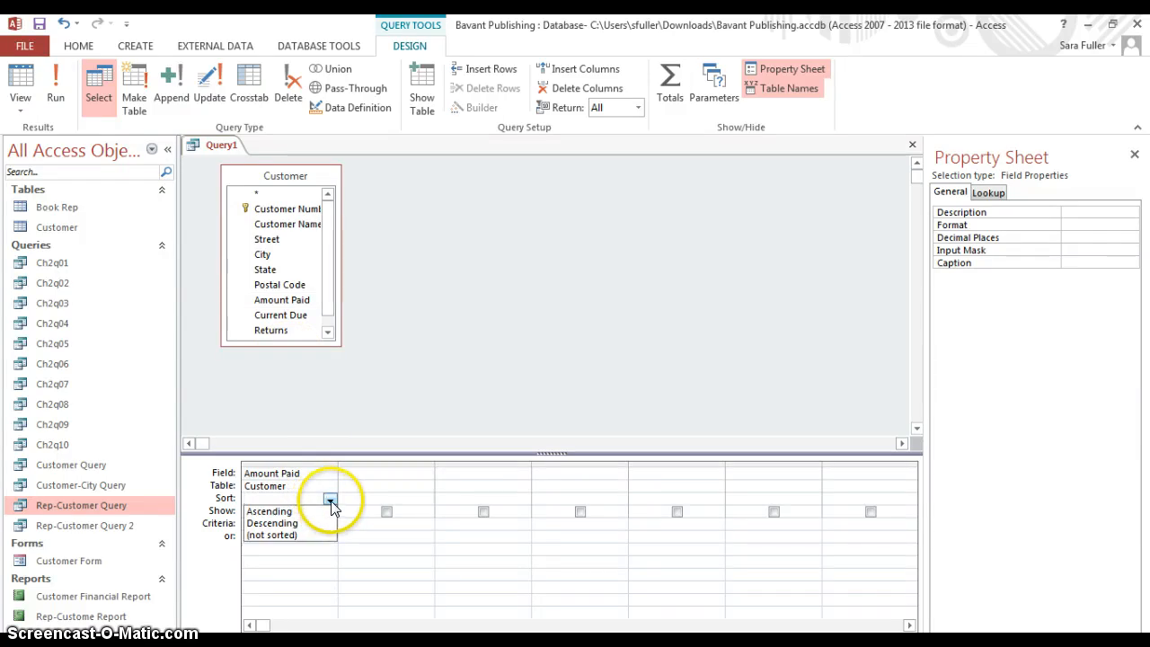
pyautogui.click(331, 503)
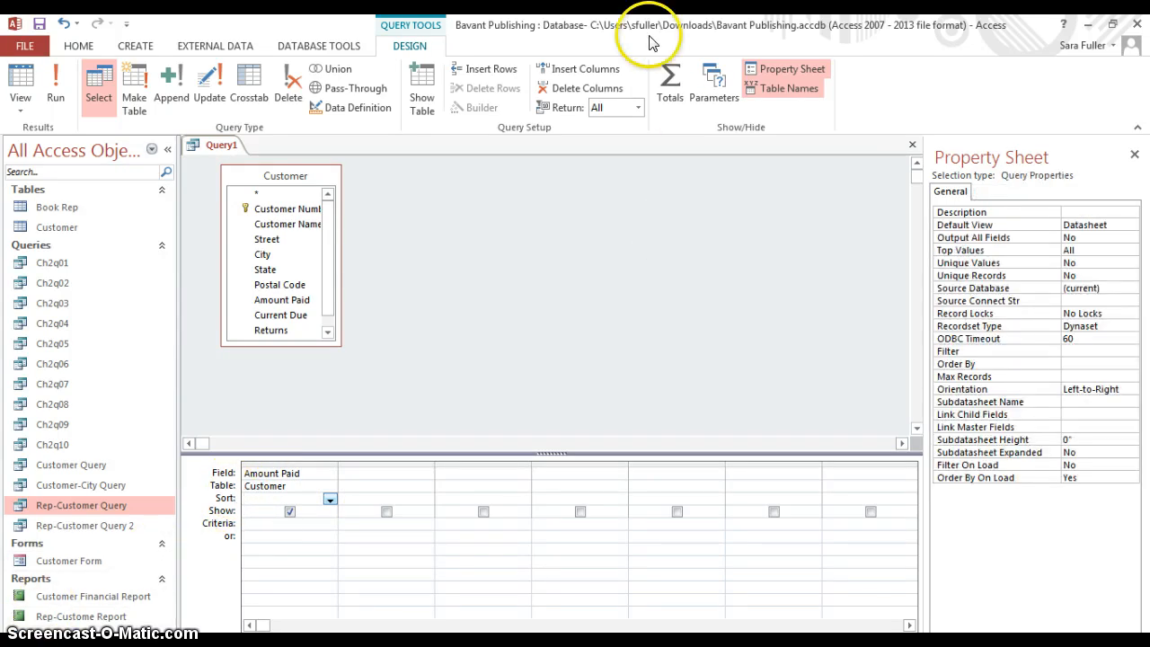
pyautogui.click(668, 84)
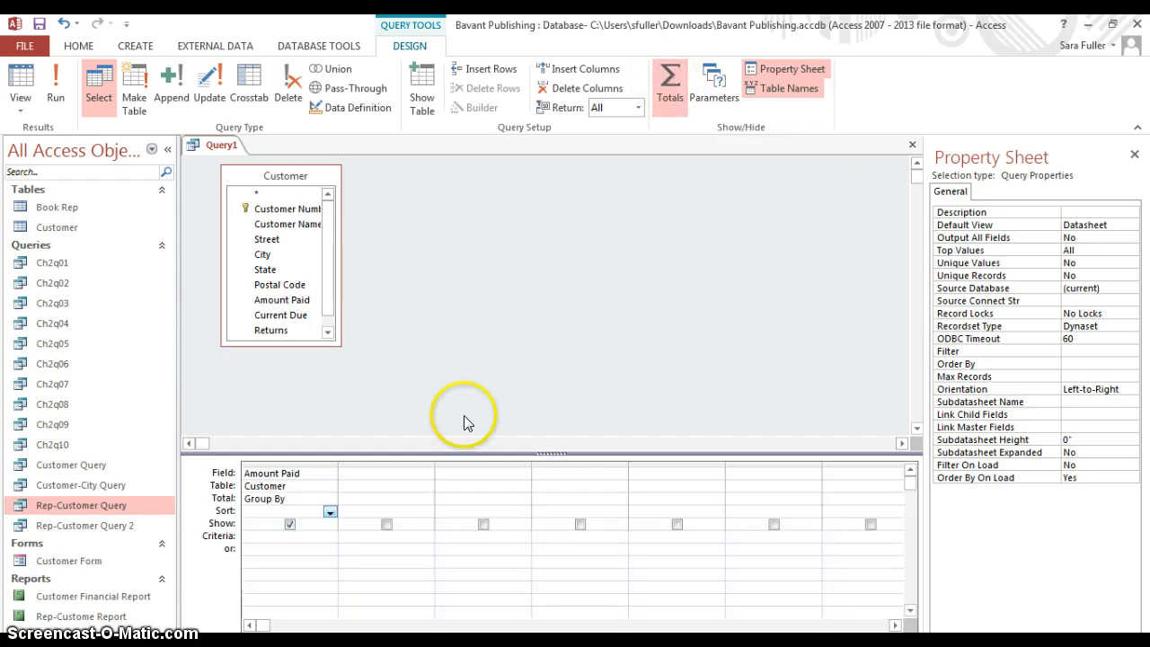
# Set the Amount Paid column's Total function to Avg, run the query to check it, and return to Design view
pyautogui.click(329, 499)
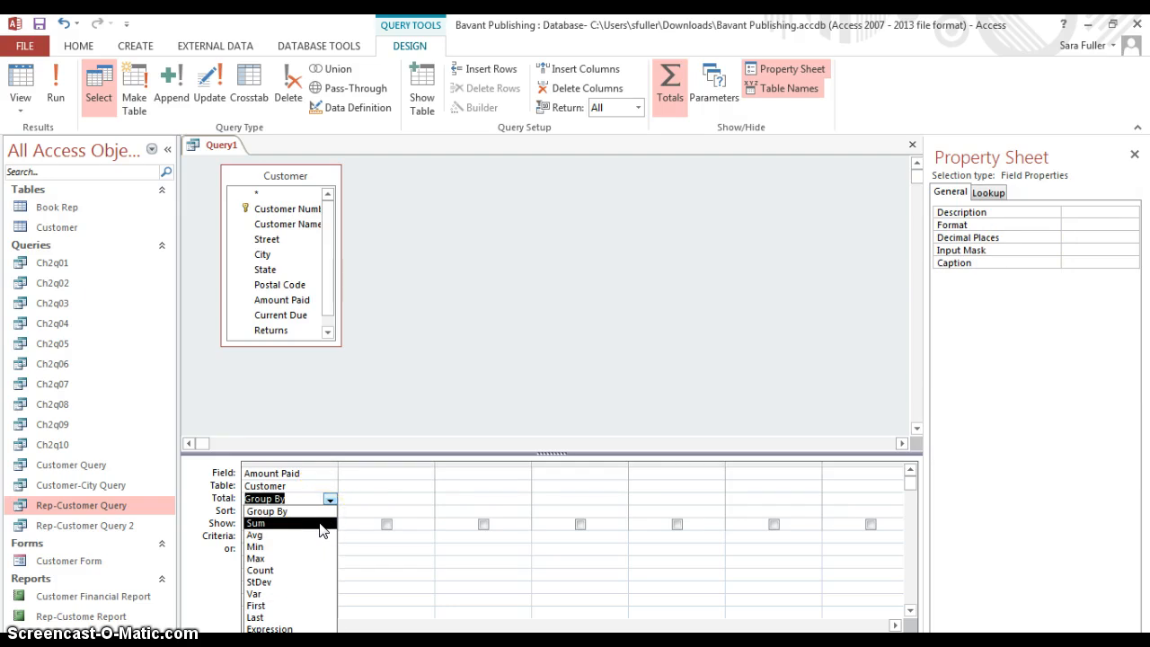
pyautogui.click(318, 536)
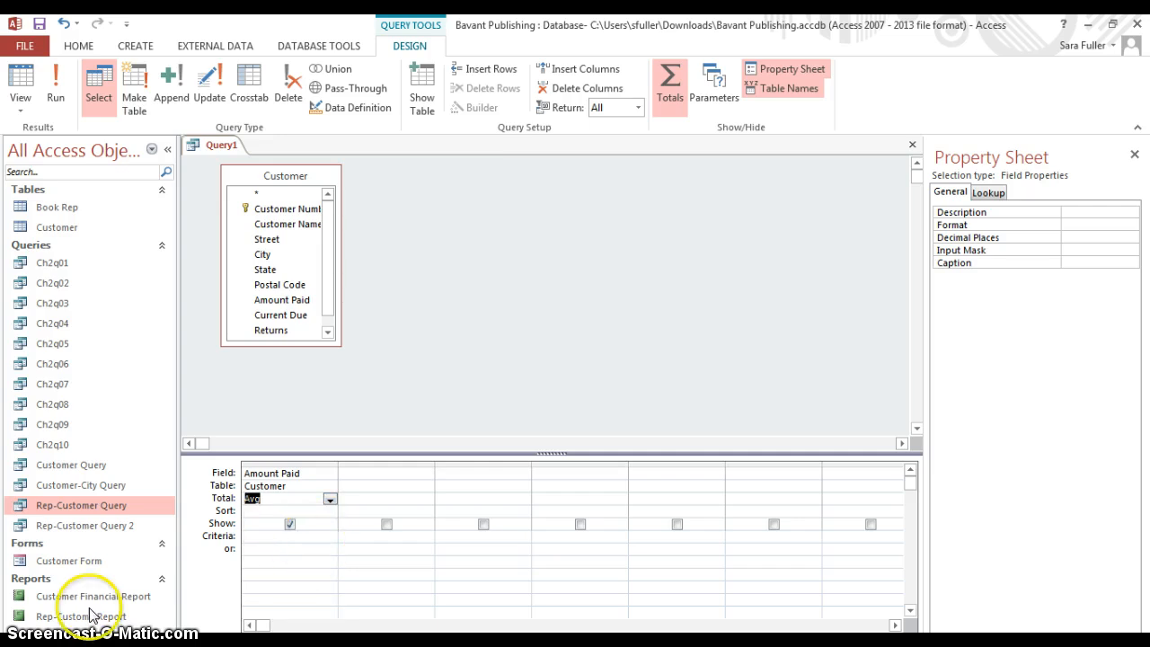
pyautogui.click(56, 90)
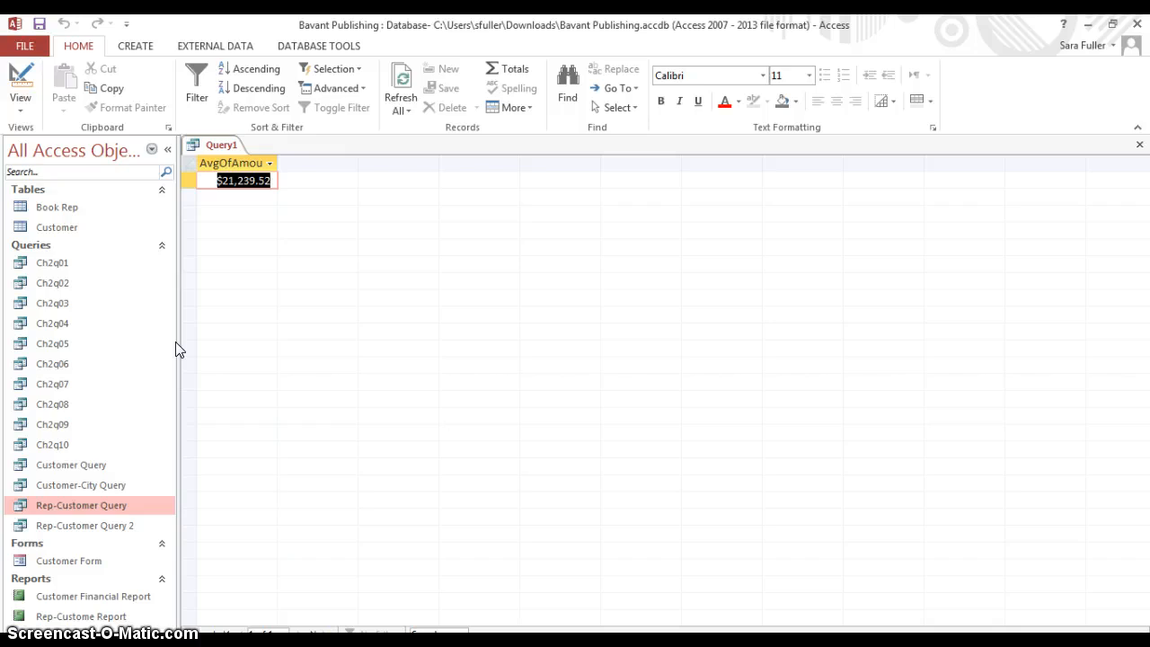
pyautogui.click(20, 77)
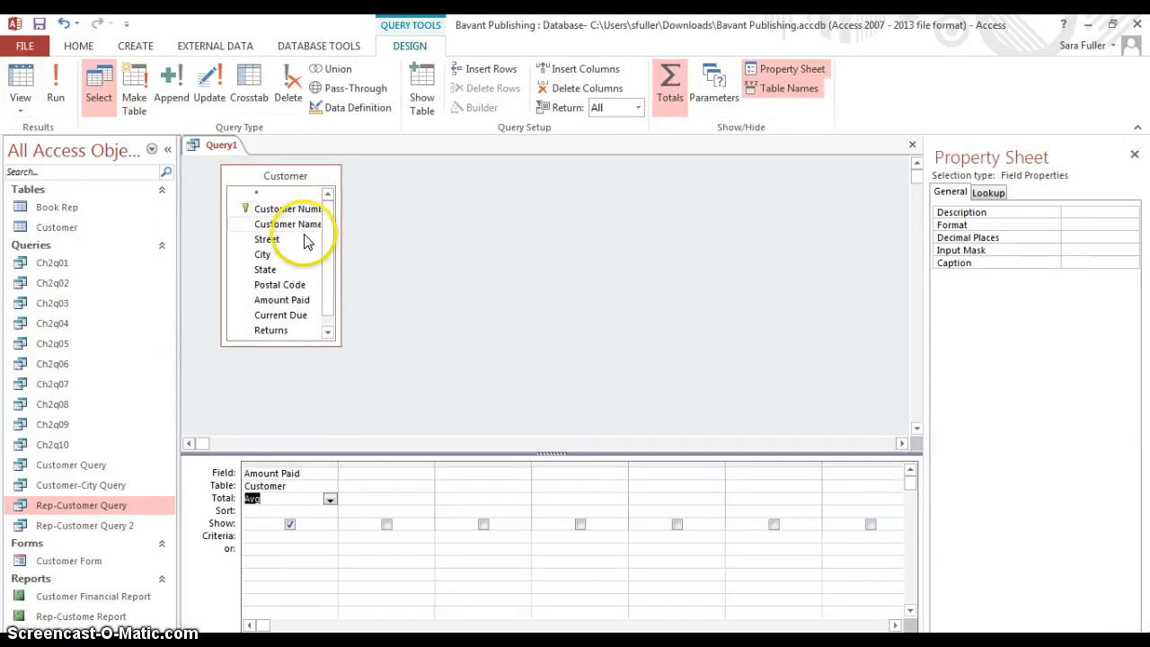
# Add the Book Rep Number field to the design grid and set its Total option to Where
pyautogui.click(327, 333)
pyautogui.doubleClick(310, 333)
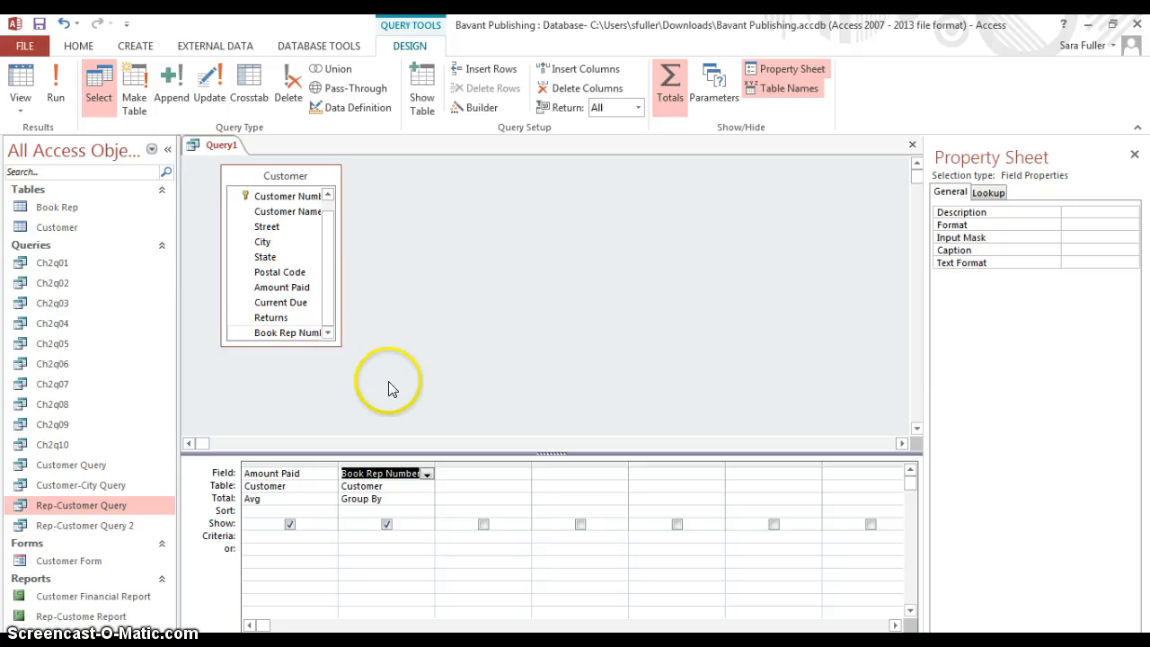
pyautogui.click(424, 499)
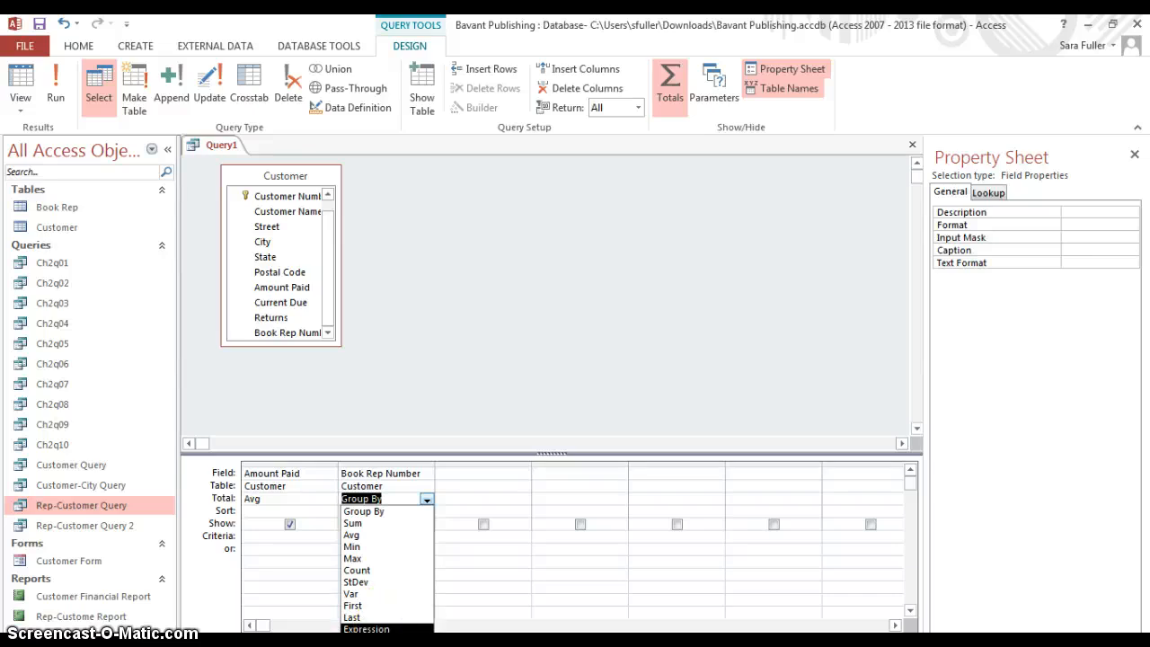
pyautogui.click(368, 640)
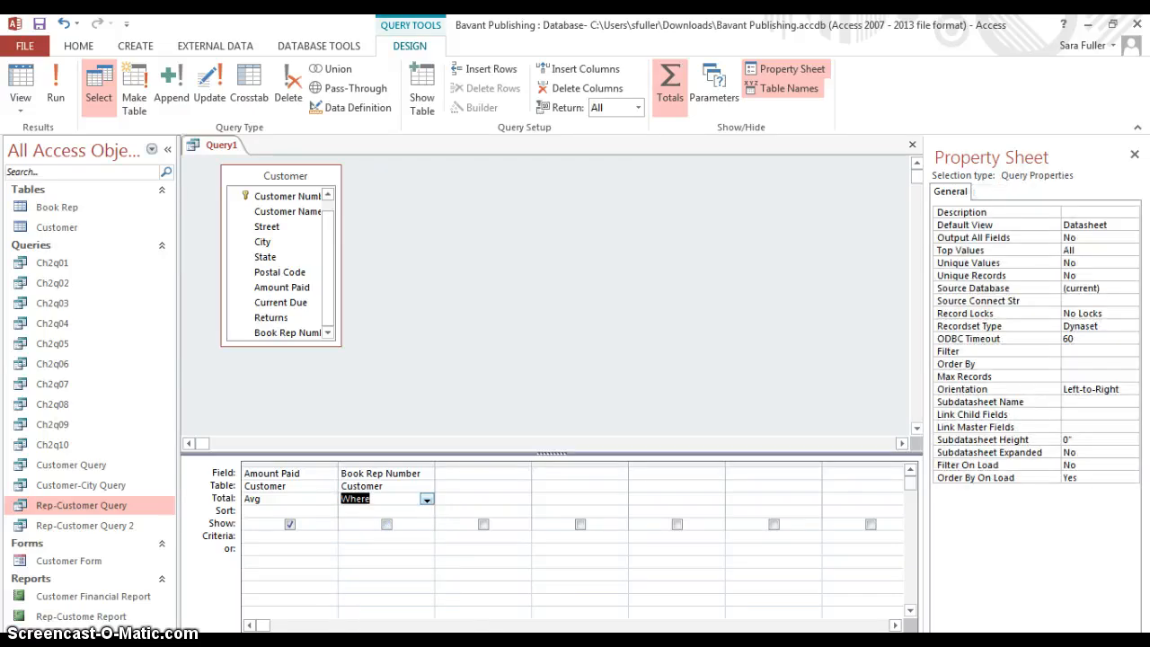
# Enter 42 as the criterion for Book Rep Number and run the query
pyautogui.click(389, 540)
pyautogui.write('42')
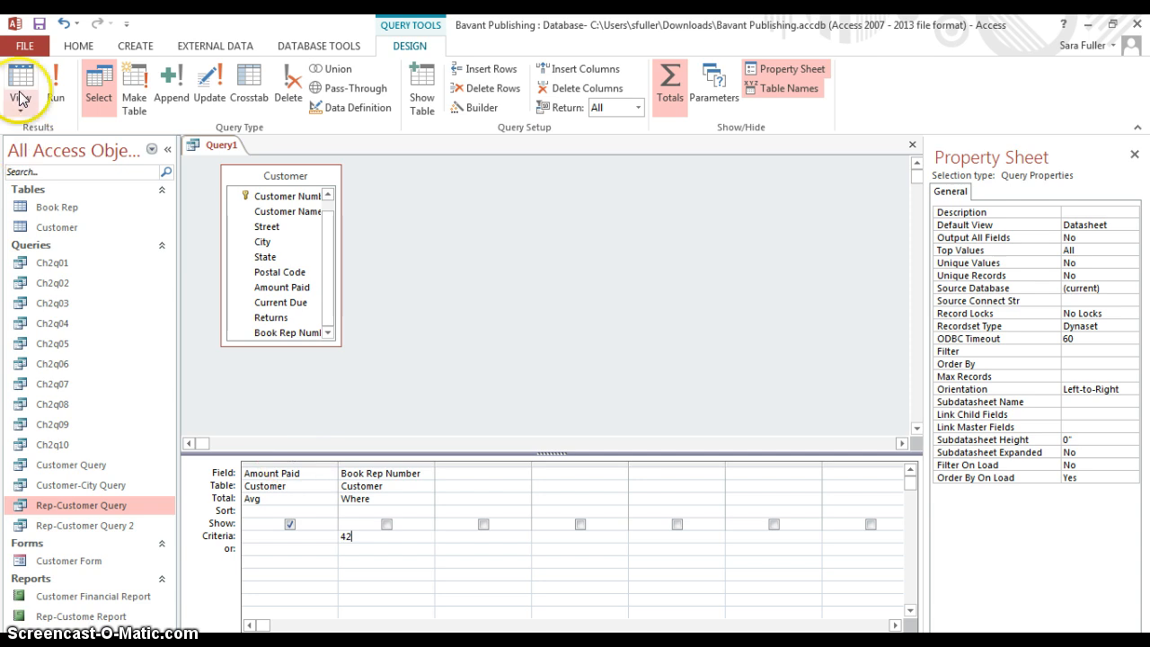
pyautogui.click(50, 90)
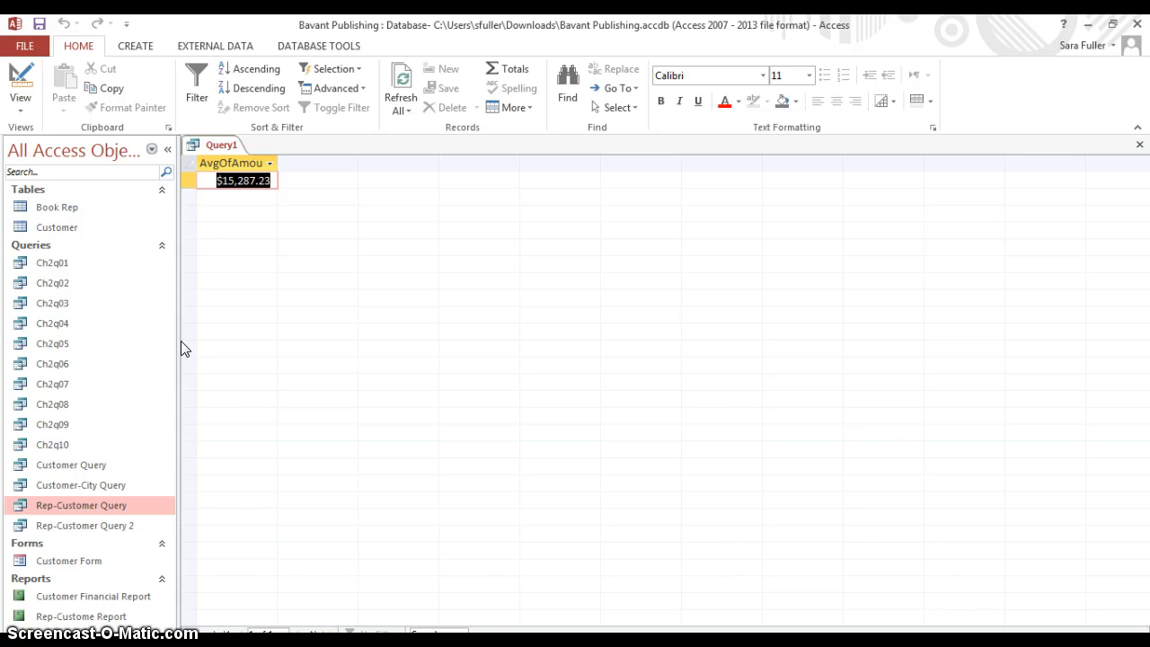
# Save the averaging query as a new object named Ch2q11
pyautogui.click(26, 47)
pyautogui.click(41, 215)
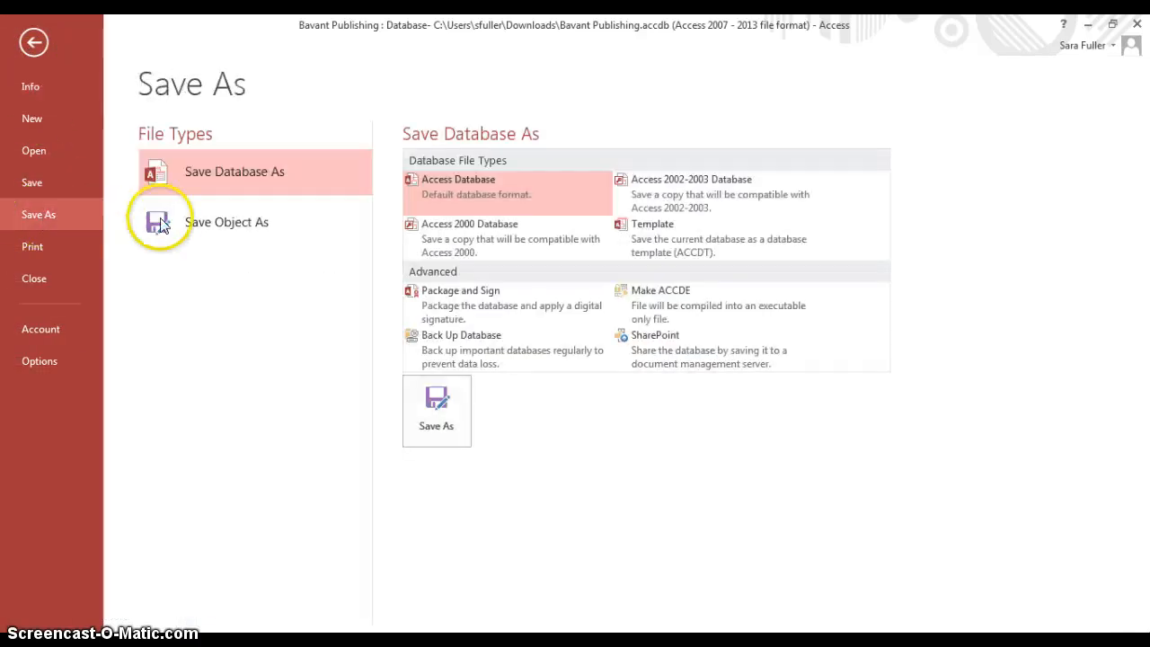
pyautogui.click(177, 224)
pyautogui.click(440, 335)
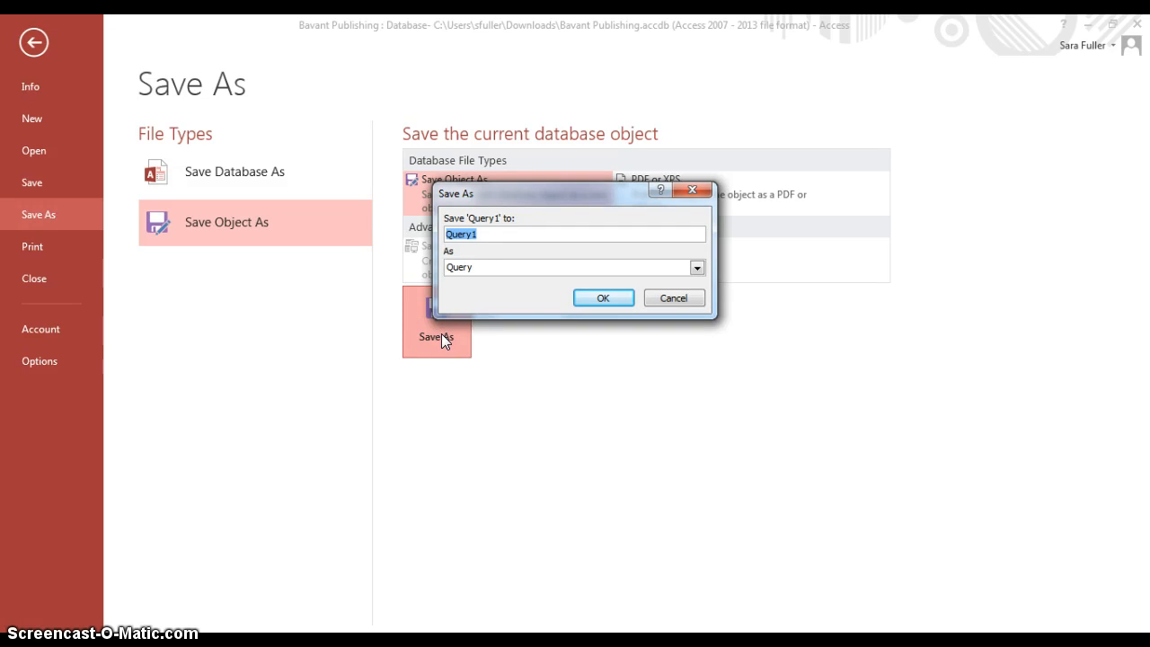
pyautogui.write('Ch2q11')
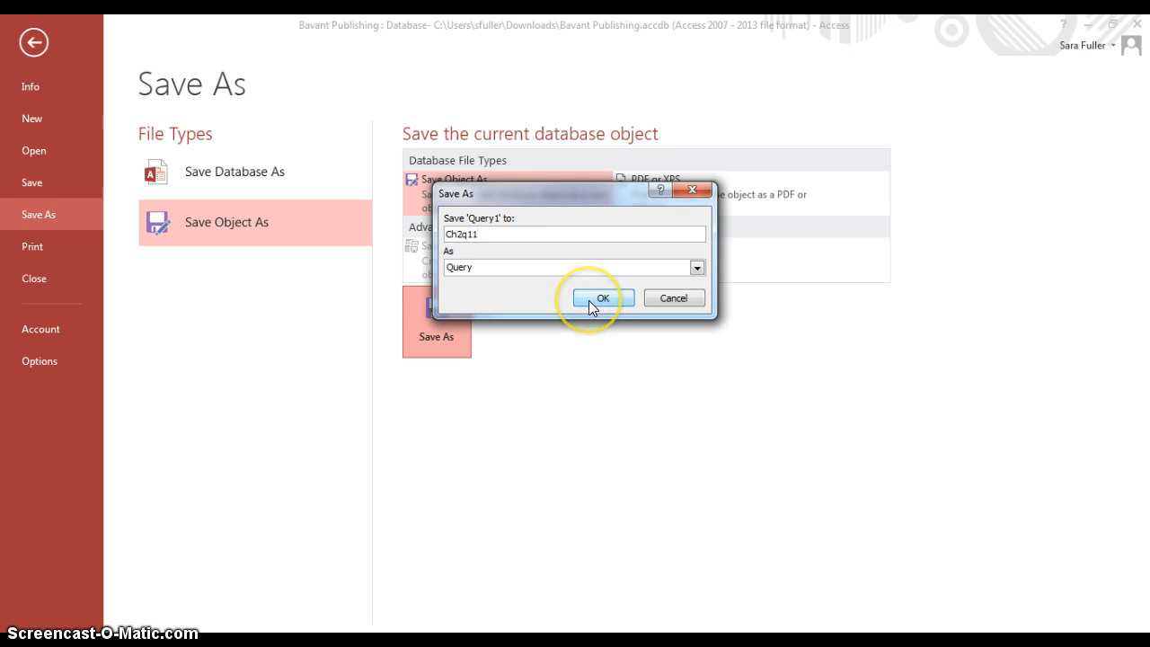
pyautogui.click(600, 297)
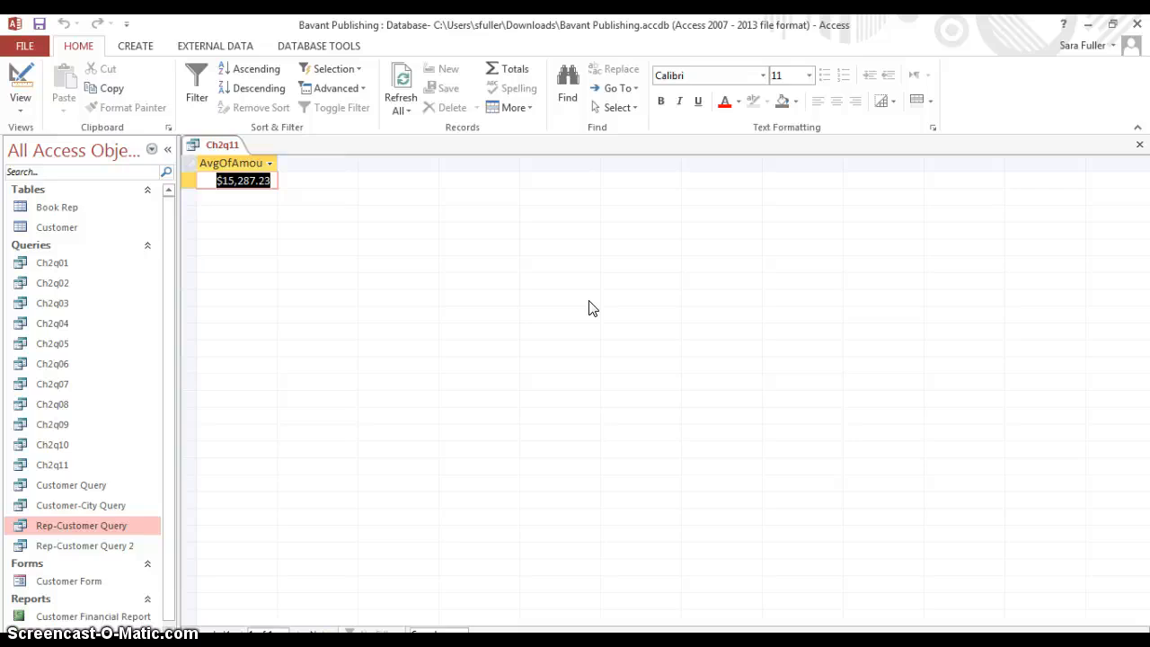
# Return the Ch2q11 query to Design view and clear the Amount Paid and Book Rep Number columns from the design grid
pyautogui.click(32, 84)
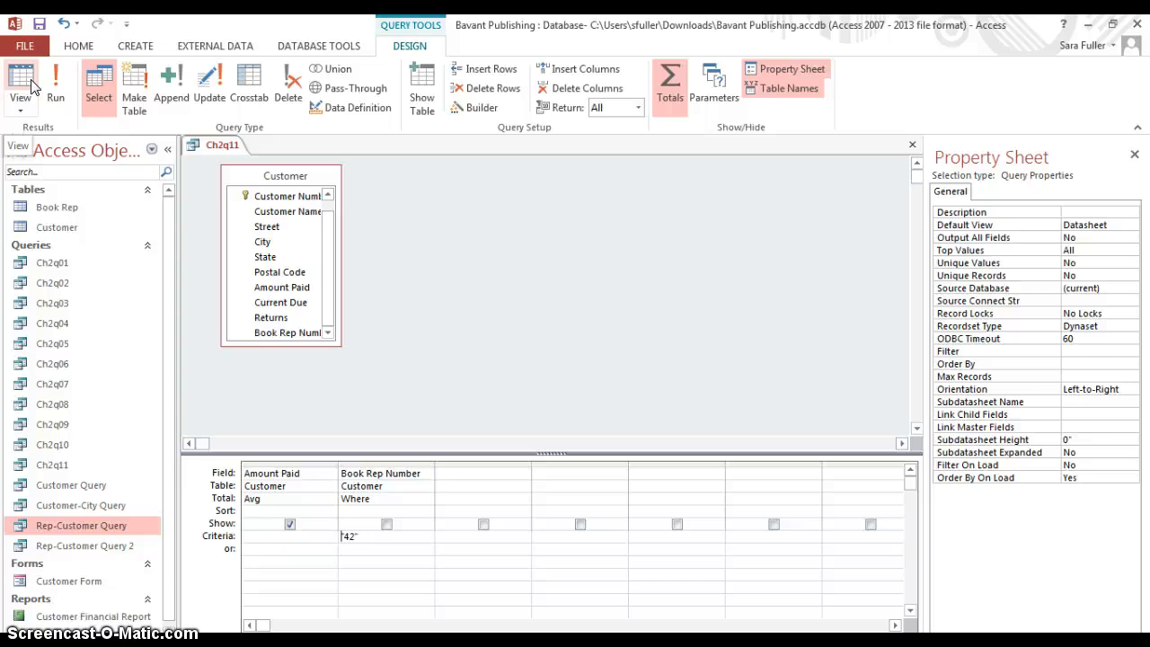
pyautogui.click(256, 477)
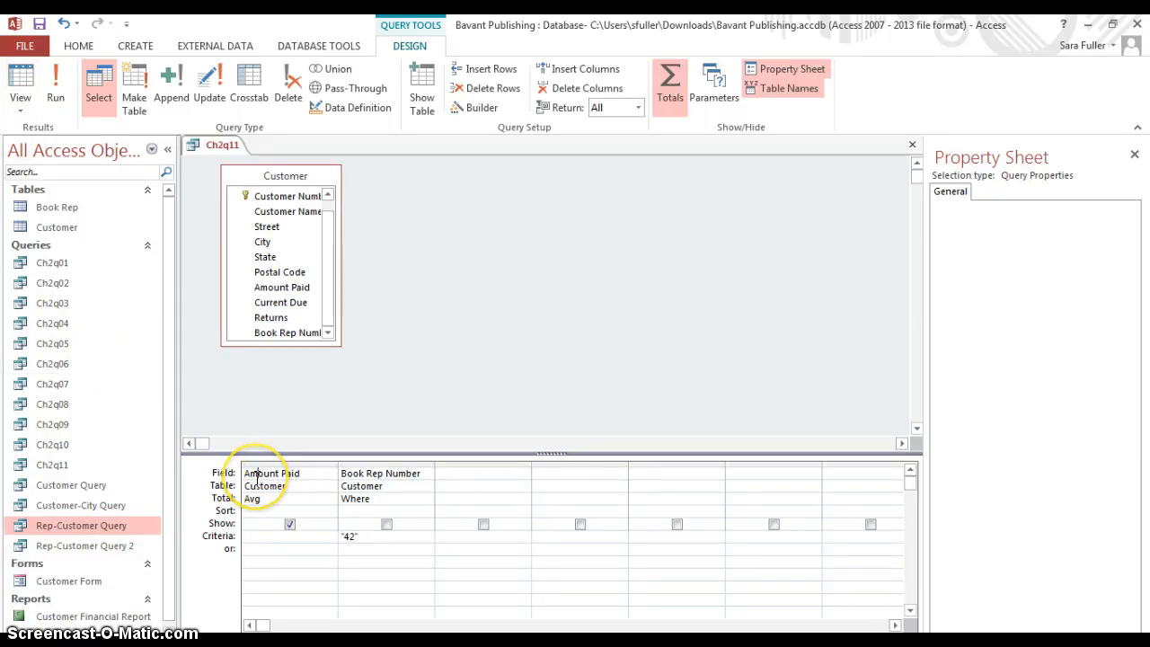
pyautogui.doubleClick(258, 476)
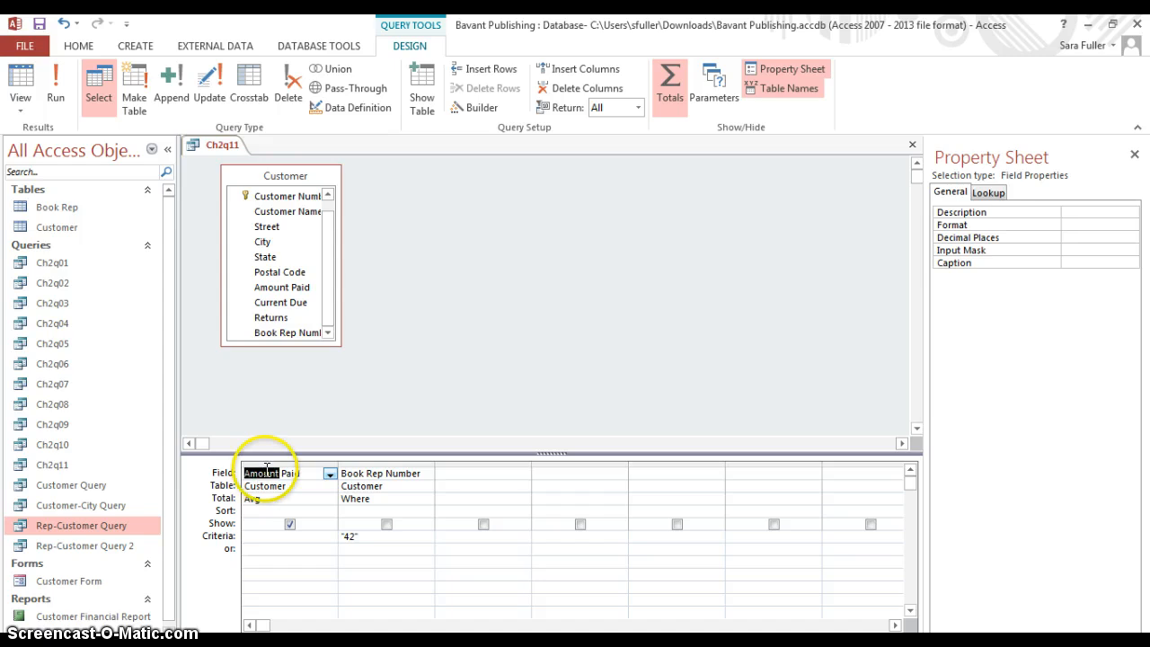
pyautogui.click(267, 465)
pyautogui.press('Delete')
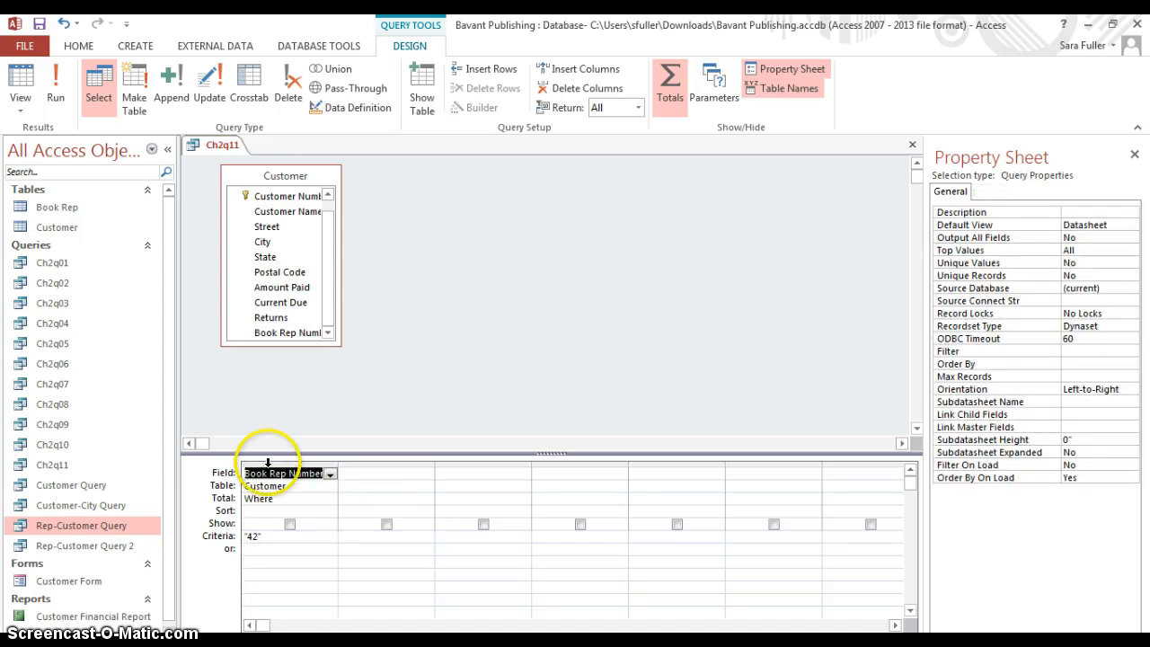
pyautogui.click(314, 466)
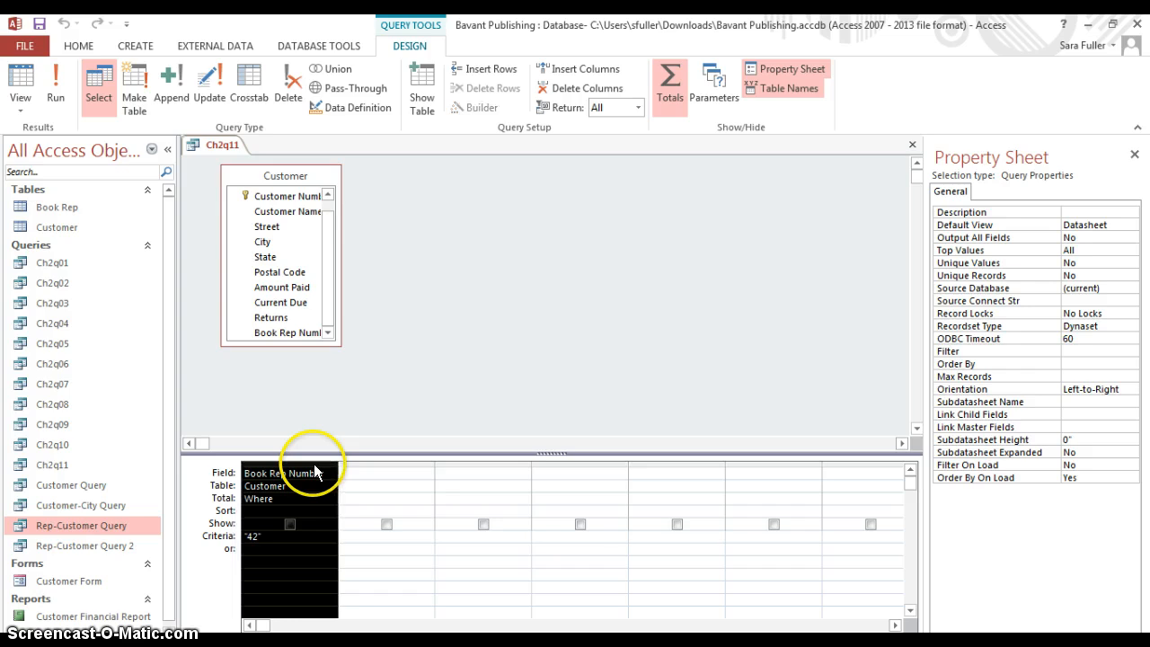
pyautogui.press('Delete')
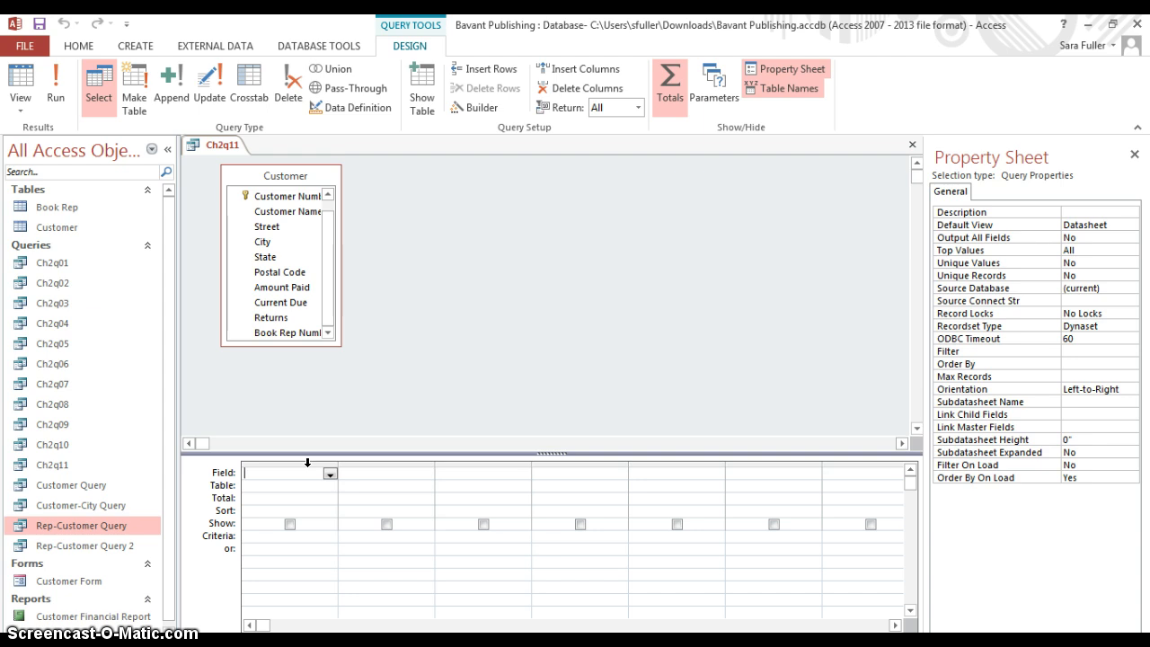
# Add the Book Rep Number and Amount Paid fields from the Customer table to the empty design grid
pyautogui.doubleClick(293, 334)
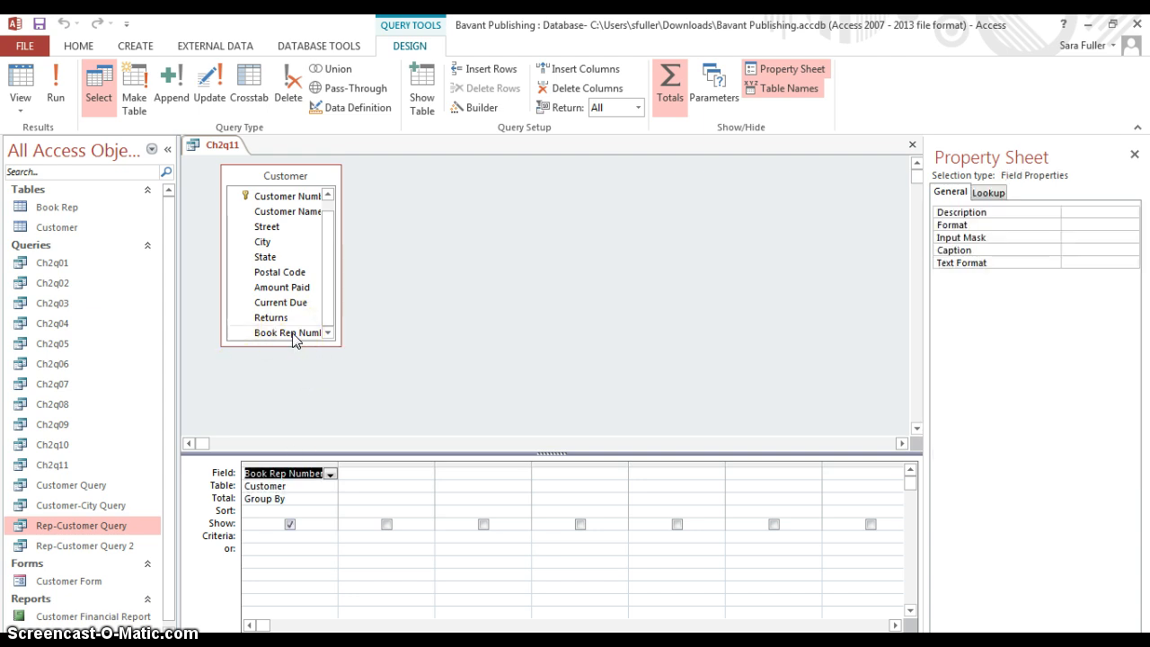
pyautogui.click(293, 319)
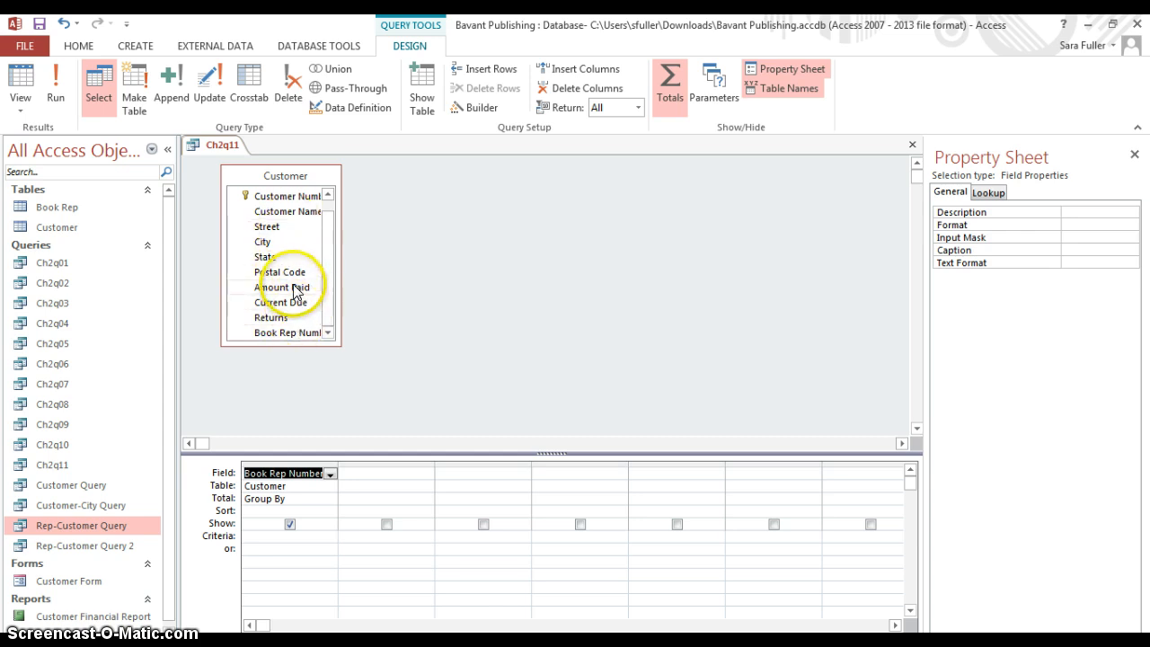
pyautogui.doubleClick(295, 287)
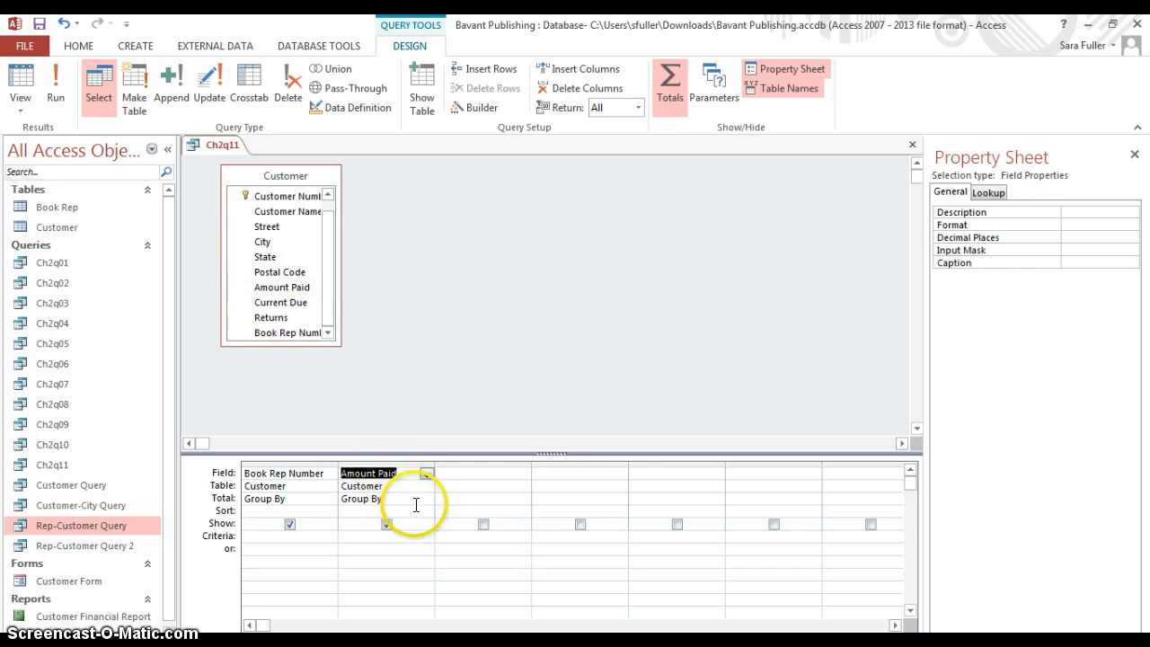
# Set the Total function of the Amount Paid column to Avg and run the grouped query
pyautogui.click(416, 501)
pyautogui.click(429, 501)
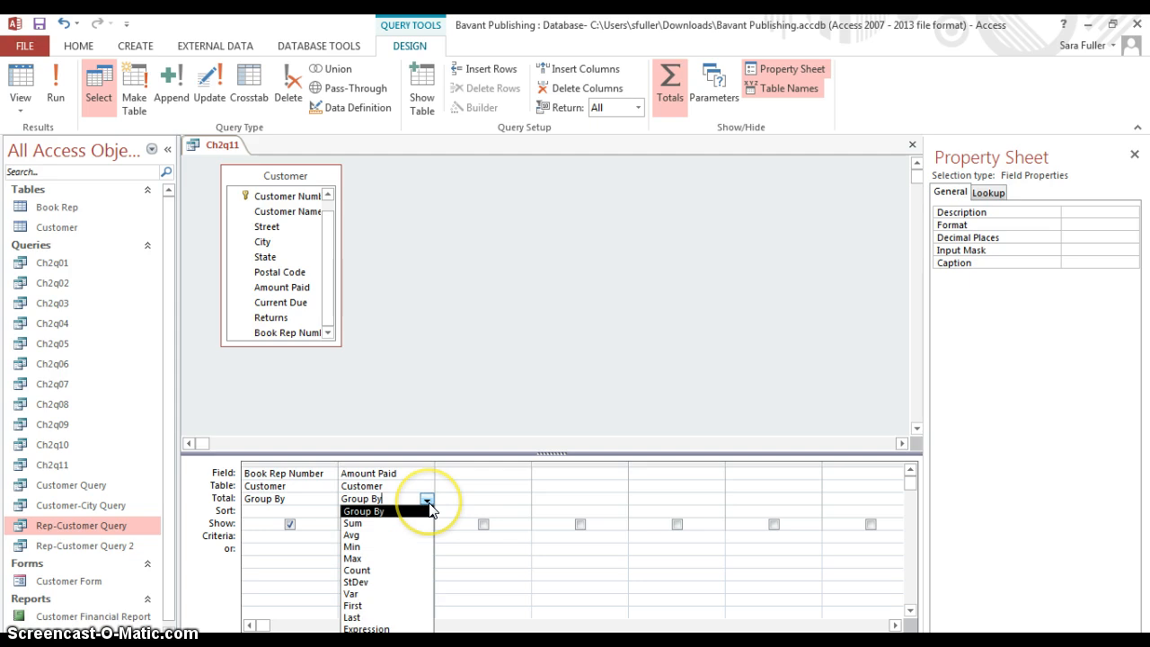
pyautogui.click(409, 535)
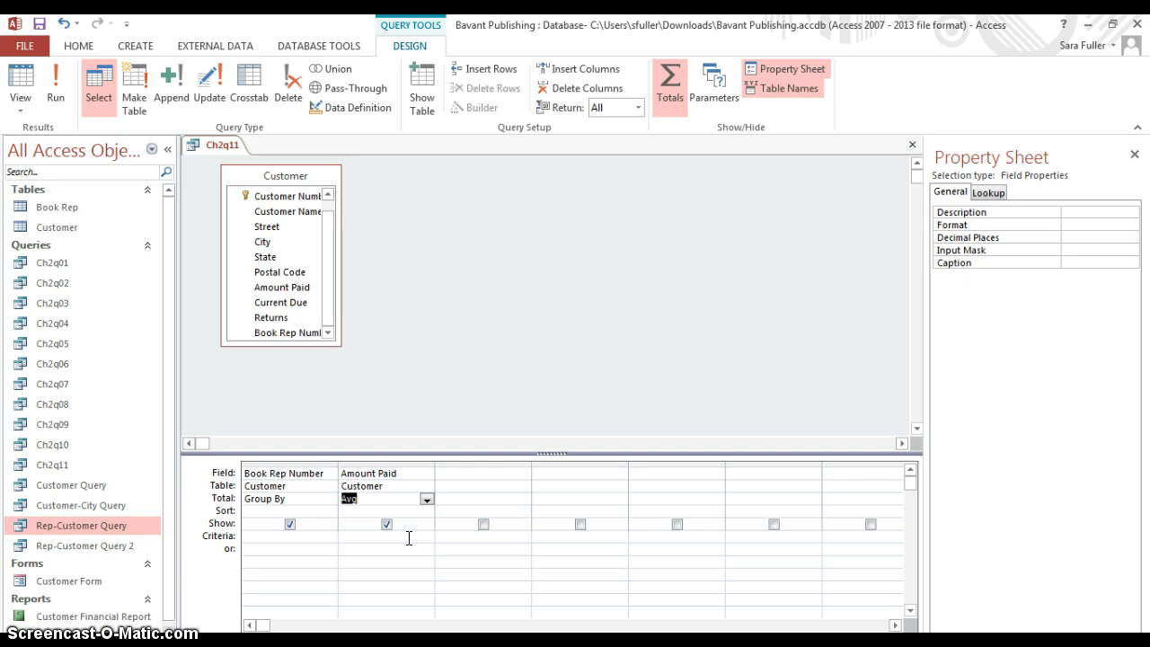
pyautogui.click(65, 104)
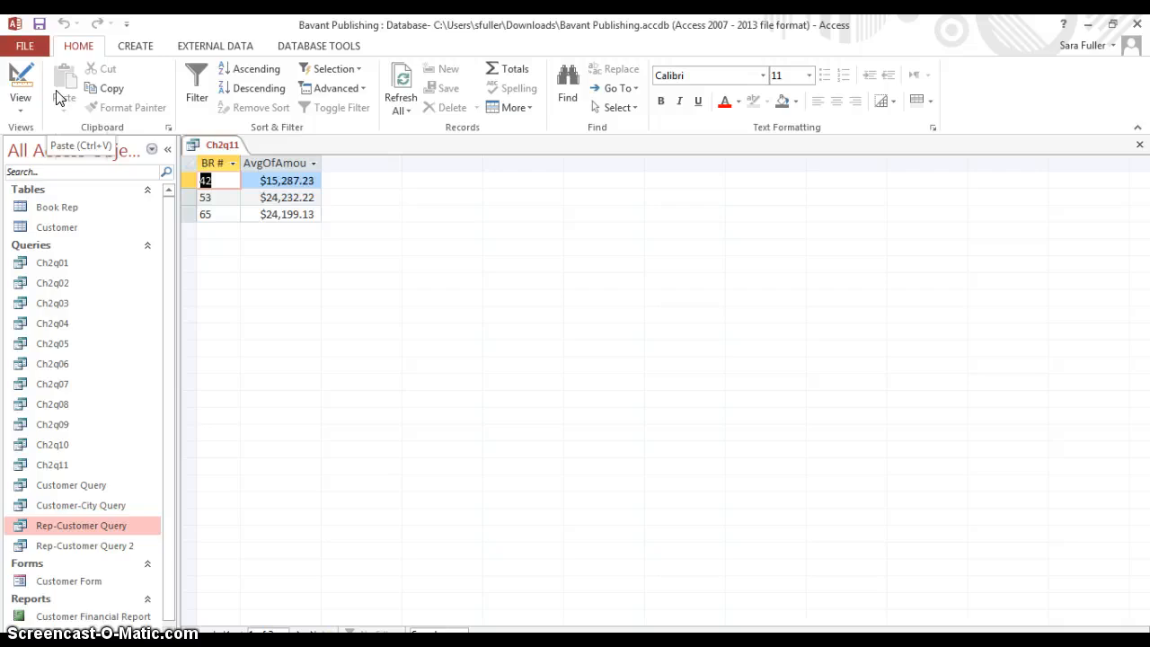
# Save the grouped averaging query as a new query object named Ch2q12 and close it
pyautogui.click(23, 46)
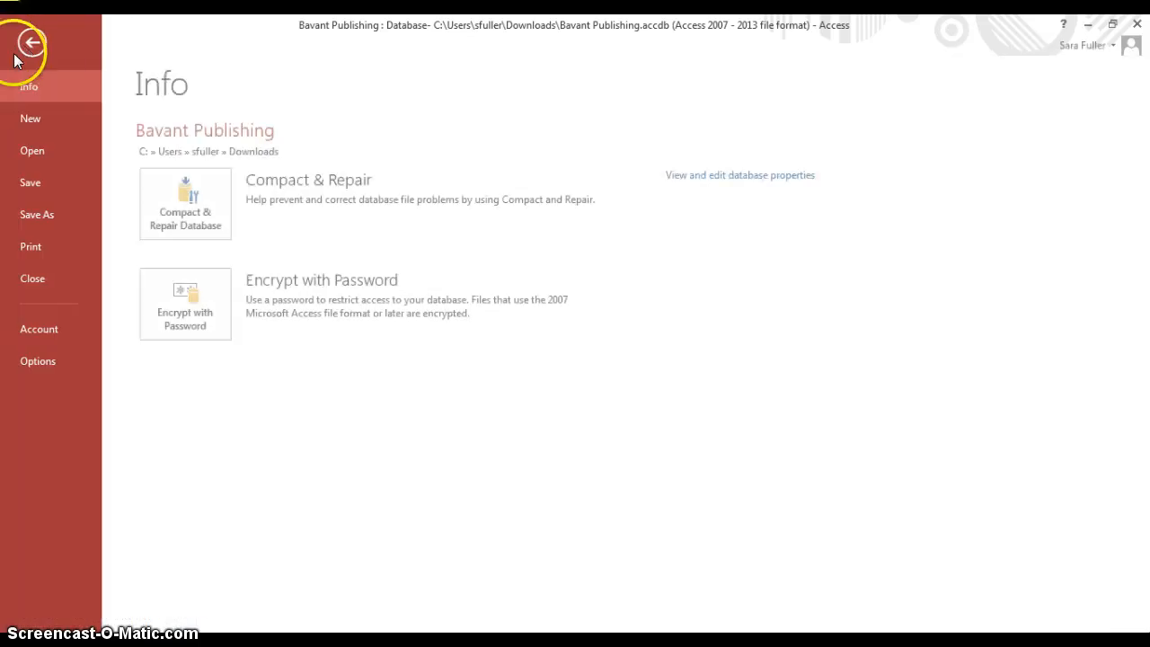
pyautogui.click(34, 221)
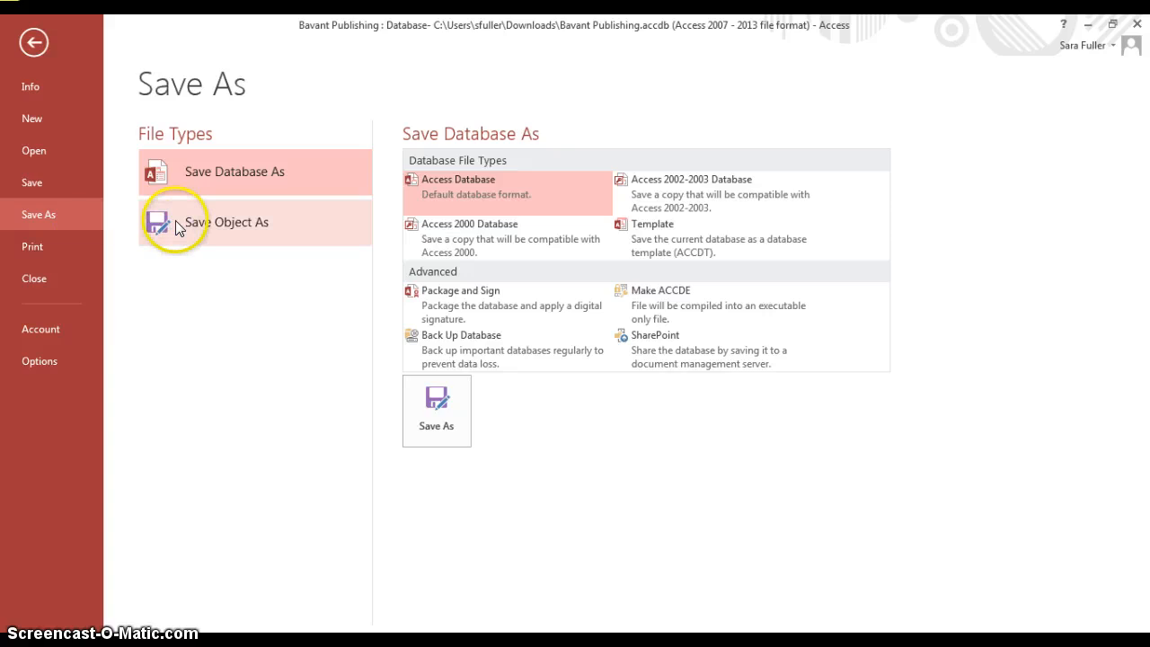
pyautogui.click(214, 239)
pyautogui.click(437, 330)
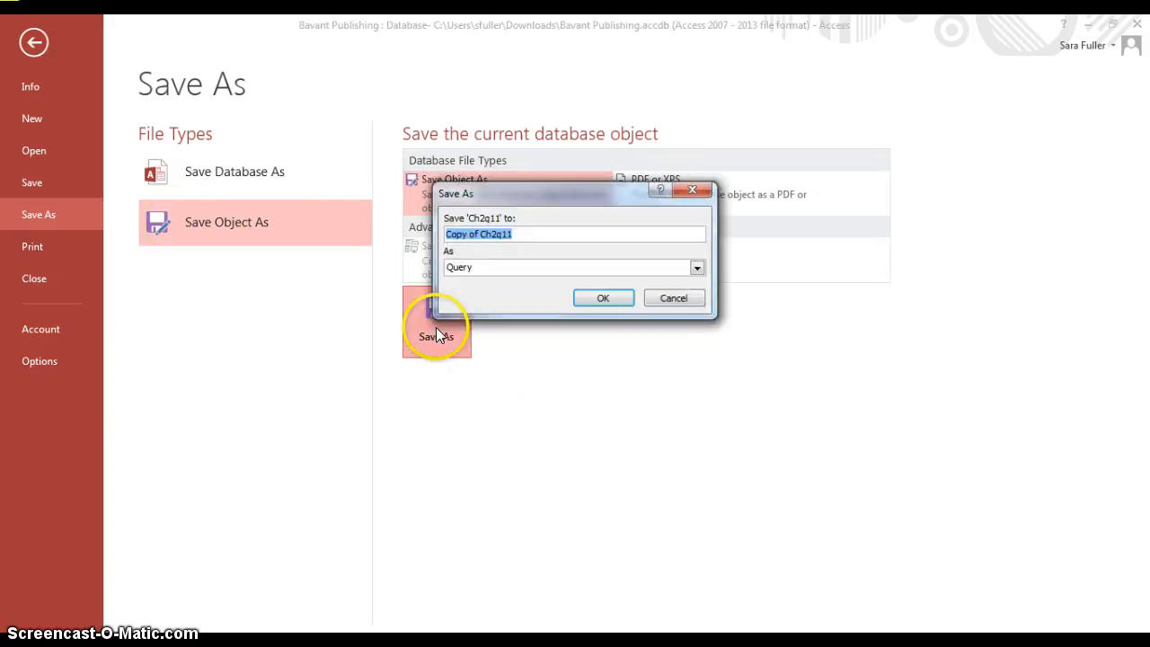
pyautogui.write('Ch2q')
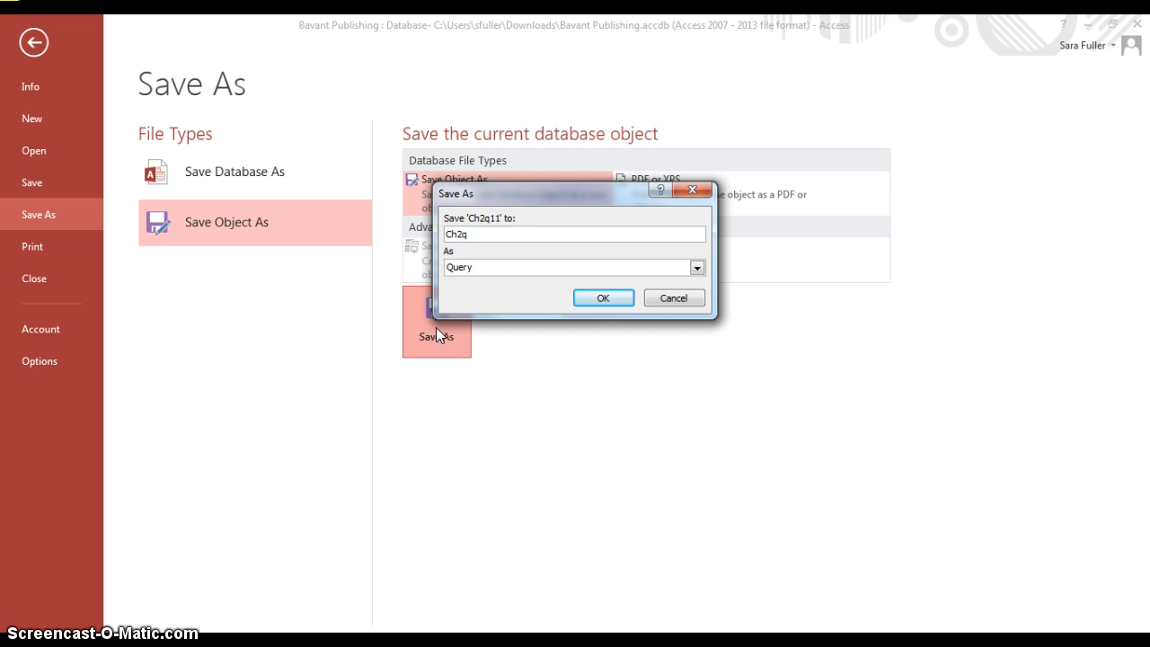
pyautogui.write('12')
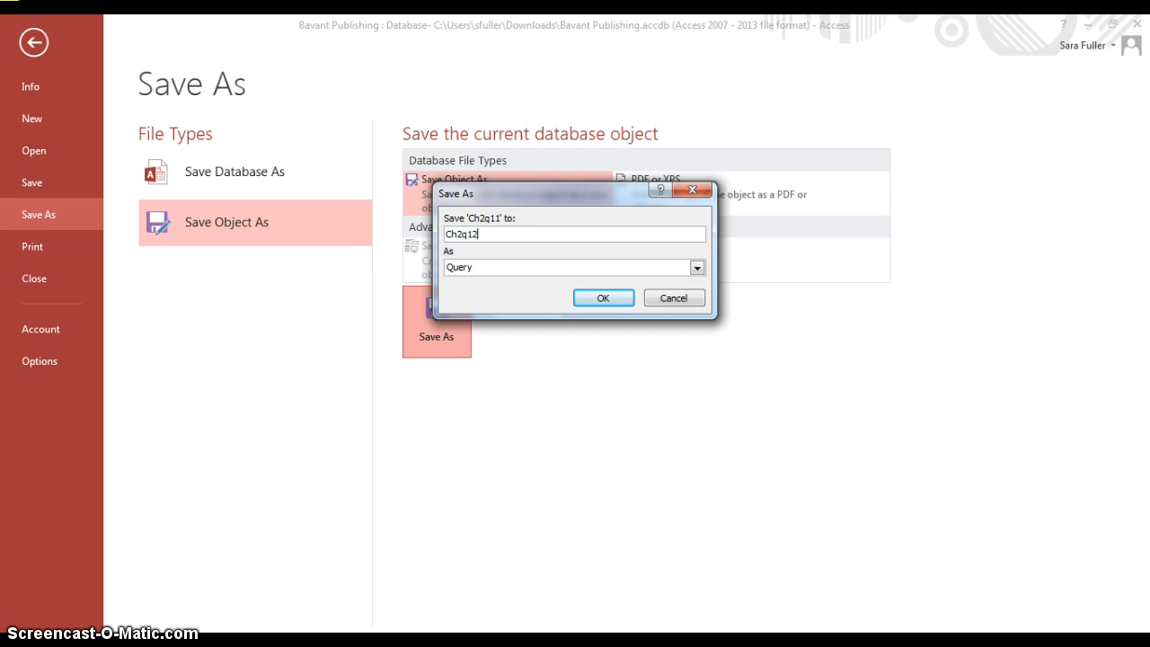
pyautogui.click(600, 300)
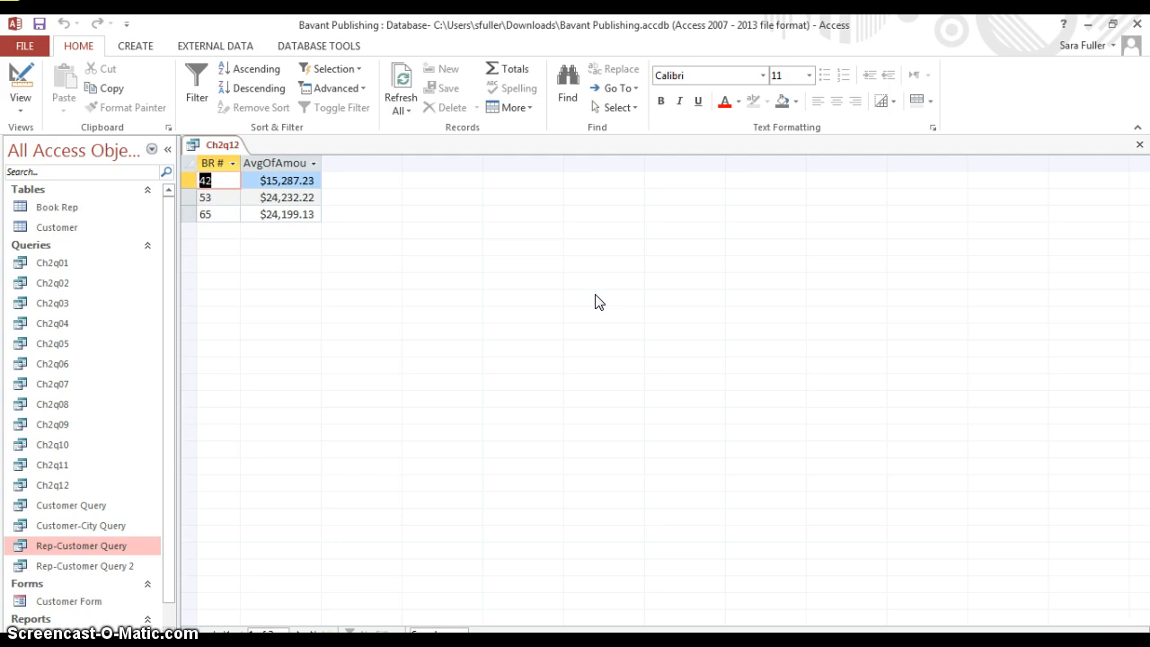
pyautogui.click(1137, 144)
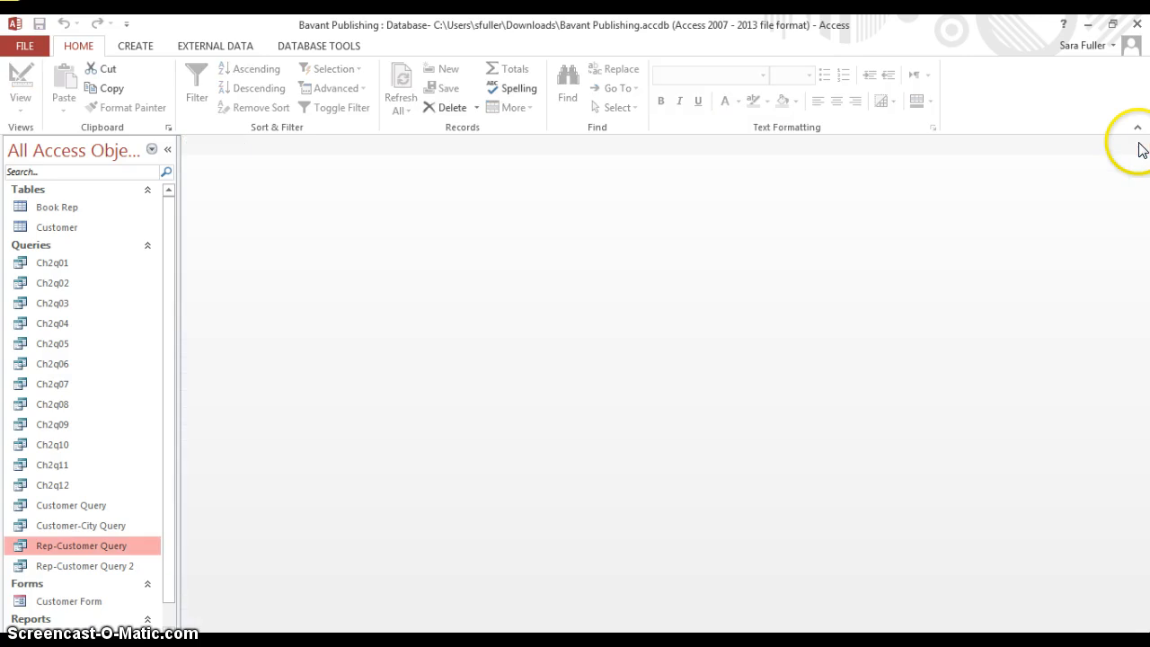
# Start a new query with the Crosstab Query Wizard, using the Customer table as its source
pyautogui.click(134, 47)
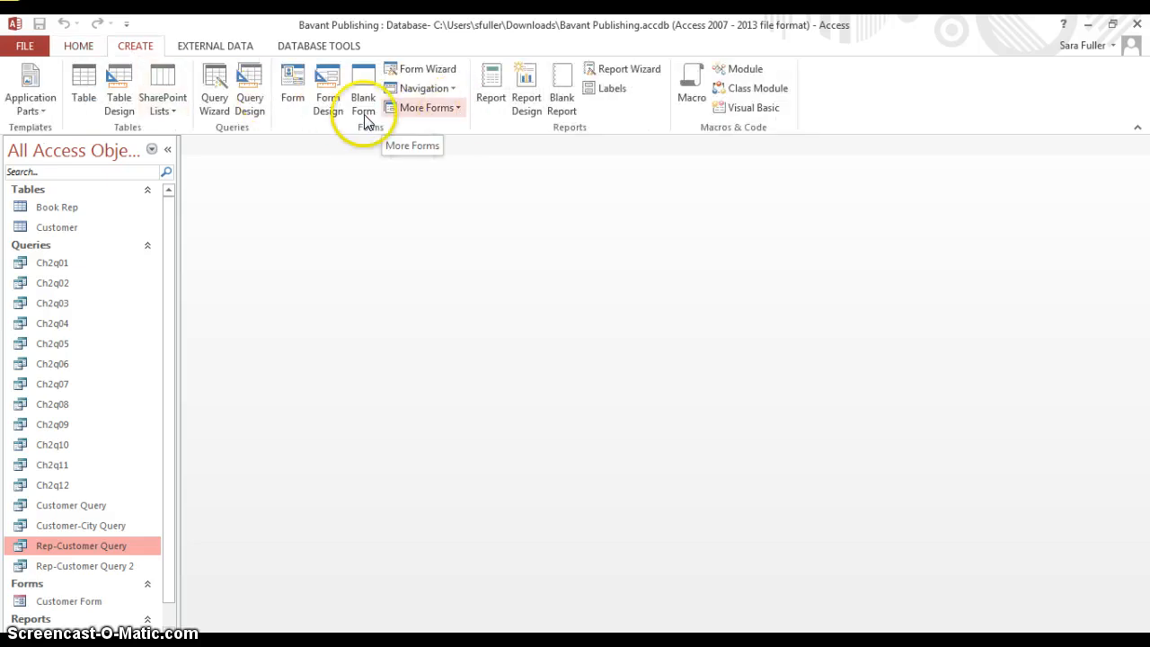
pyautogui.click(220, 78)
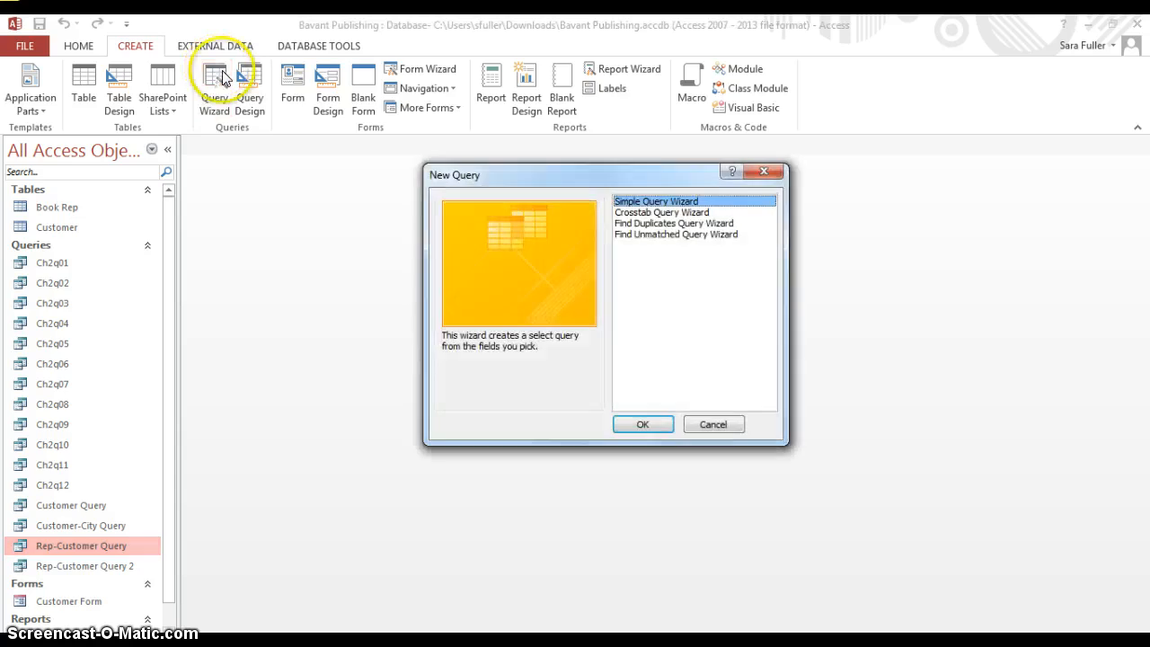
pyautogui.click(708, 213)
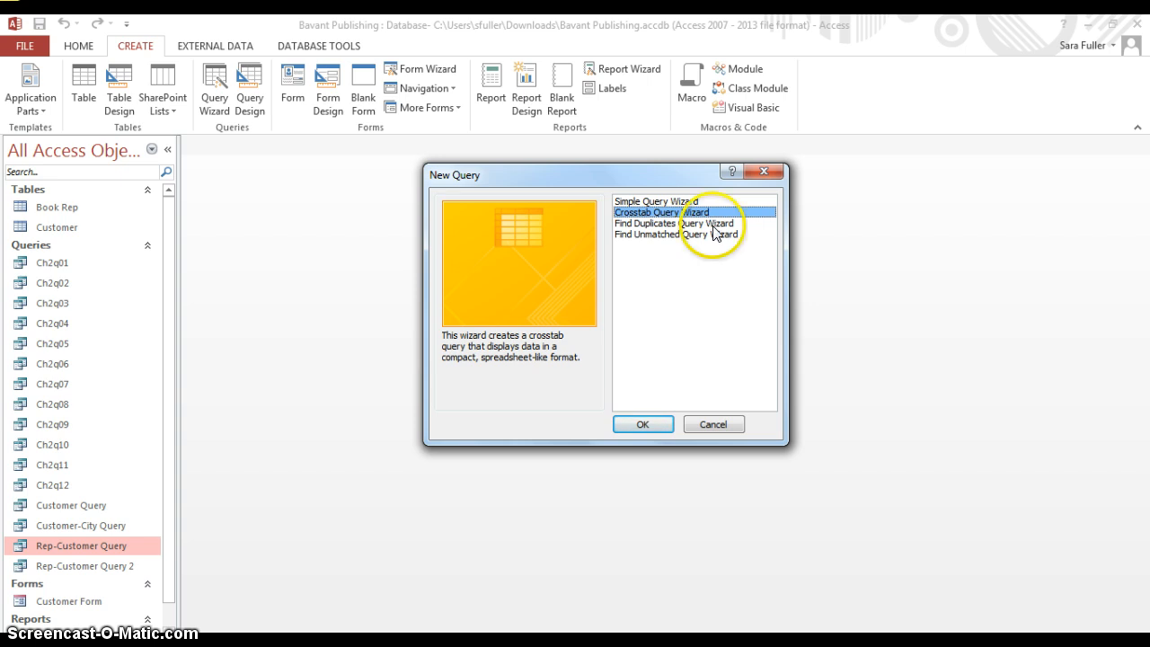
pyautogui.click(645, 419)
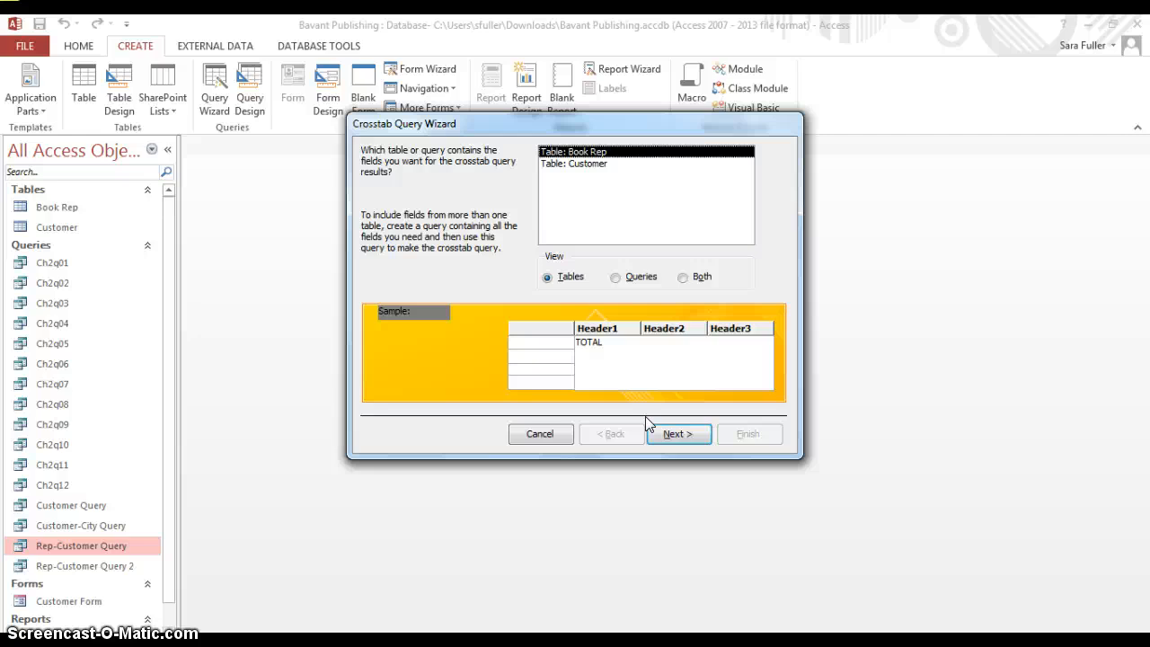
pyautogui.click(642, 163)
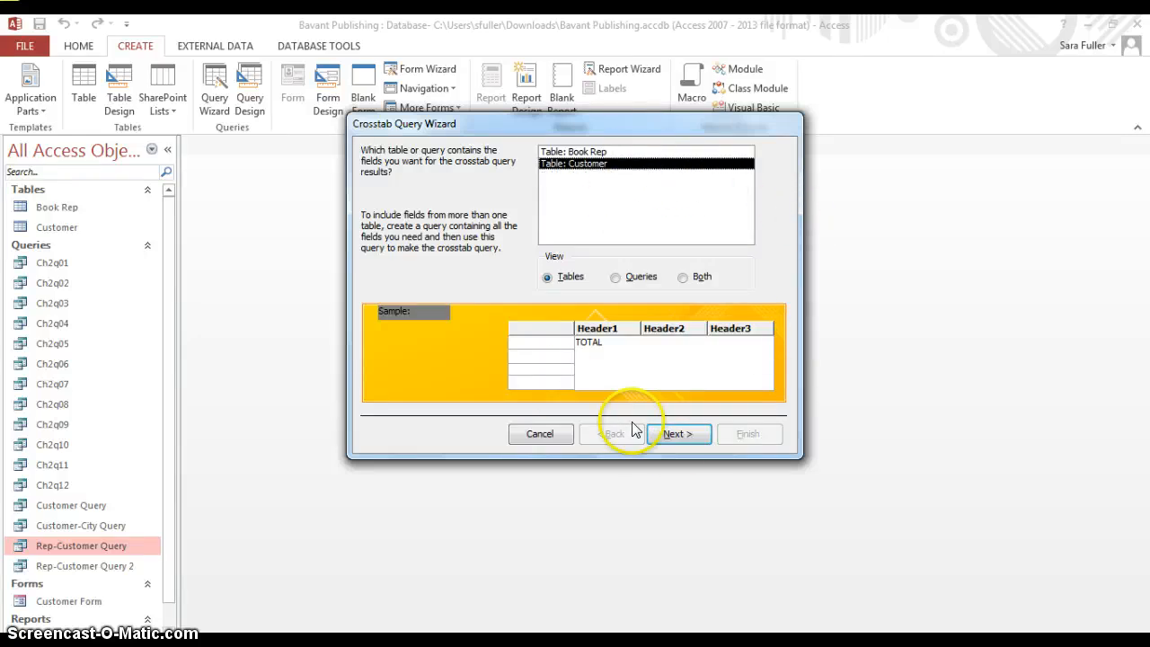
pyautogui.click(676, 436)
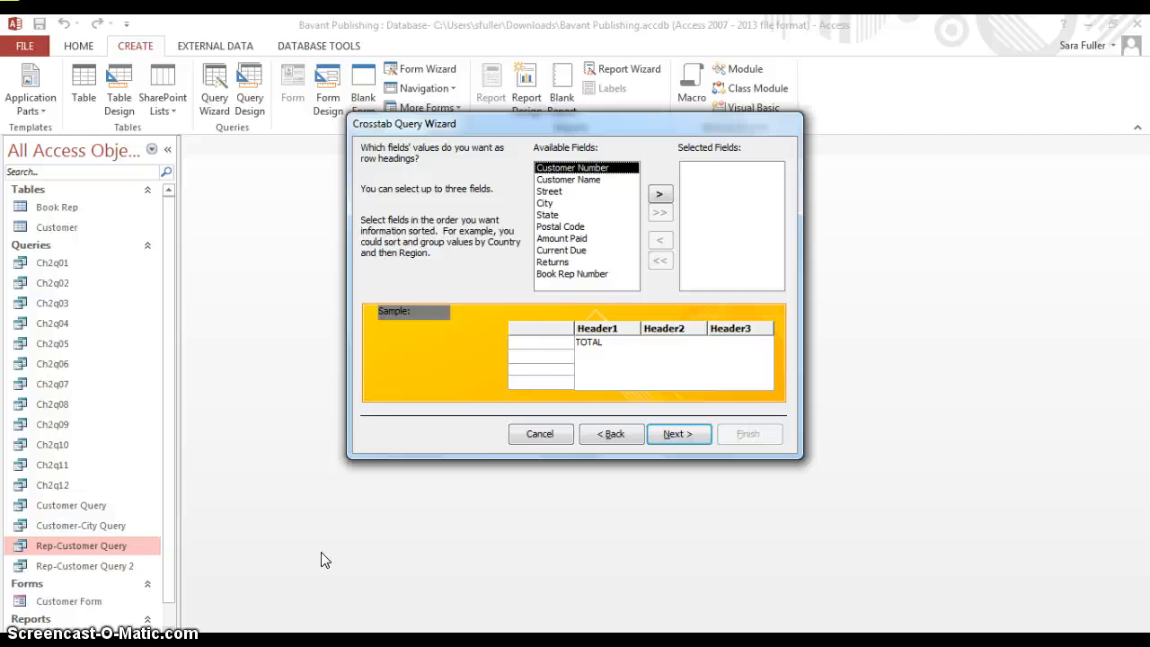
# Use State for the crosstab's row headings and Book Rep Number for its column headings
pyautogui.click(556, 216)
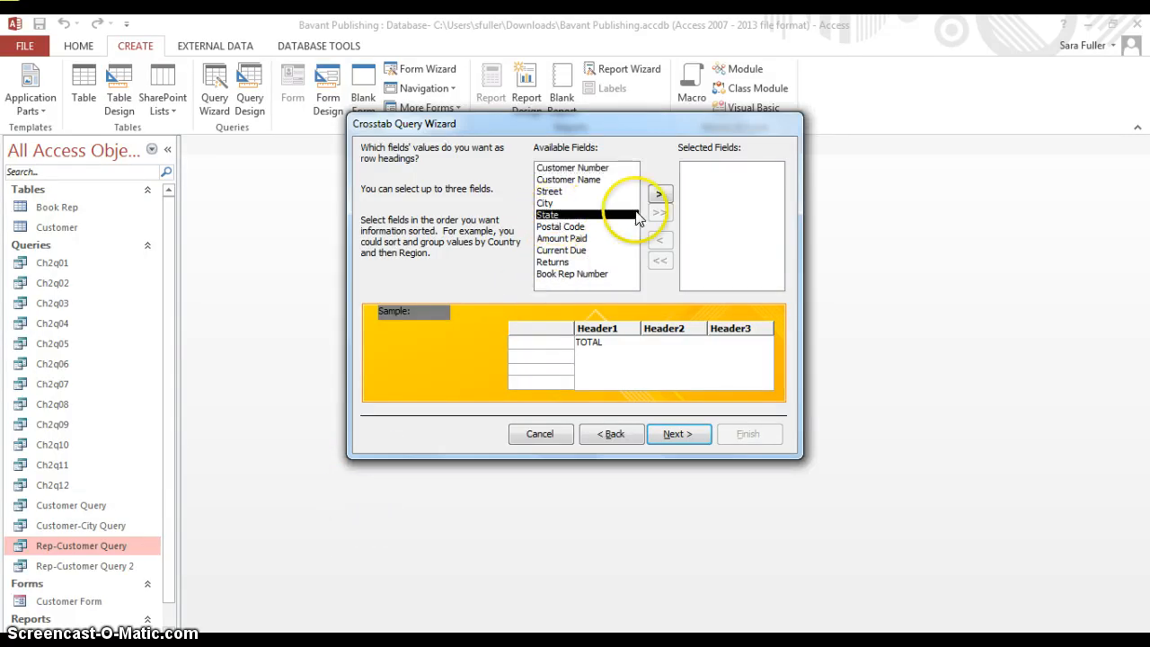
pyautogui.click(663, 195)
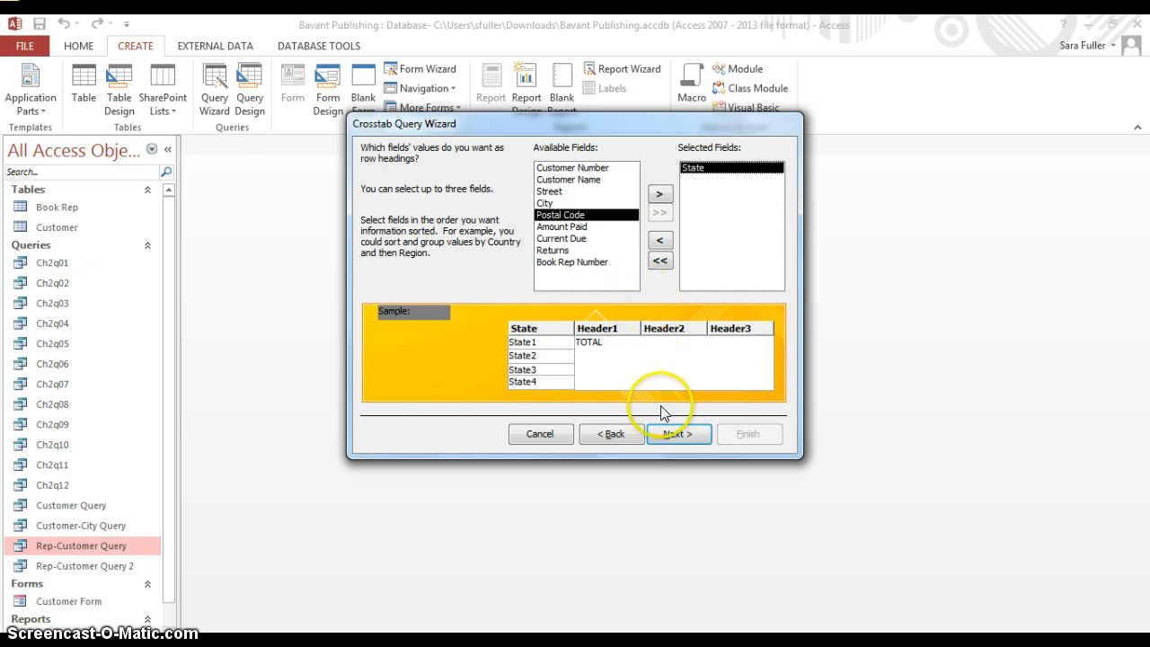
pyautogui.click(672, 435)
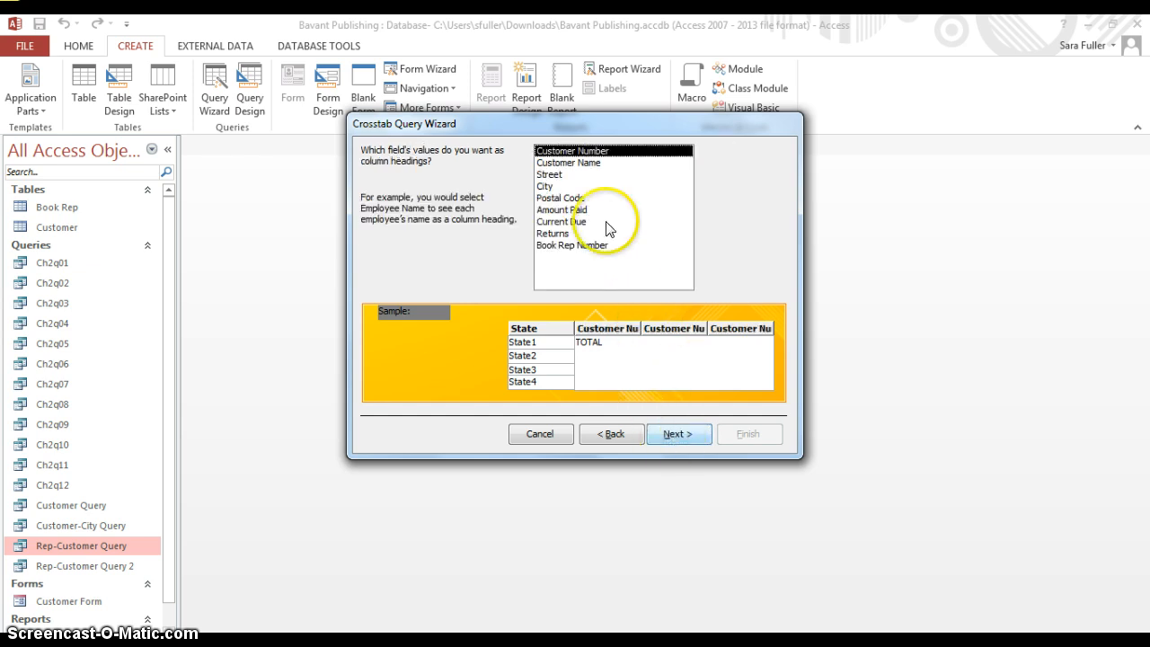
pyautogui.click(602, 248)
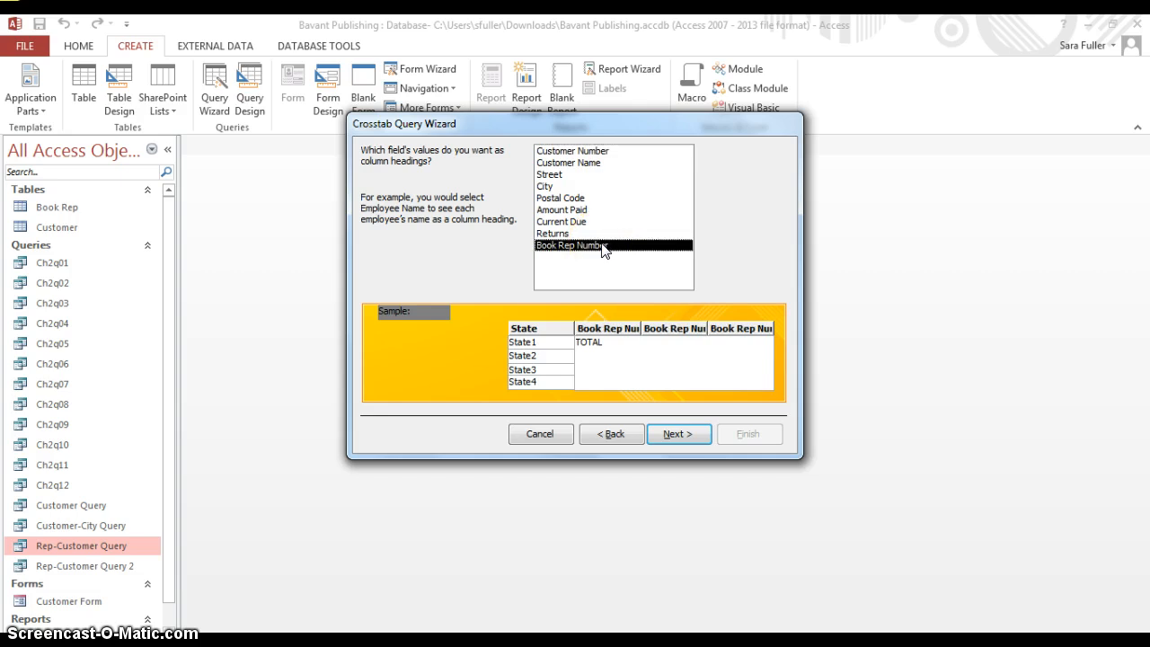
pyautogui.click(665, 435)
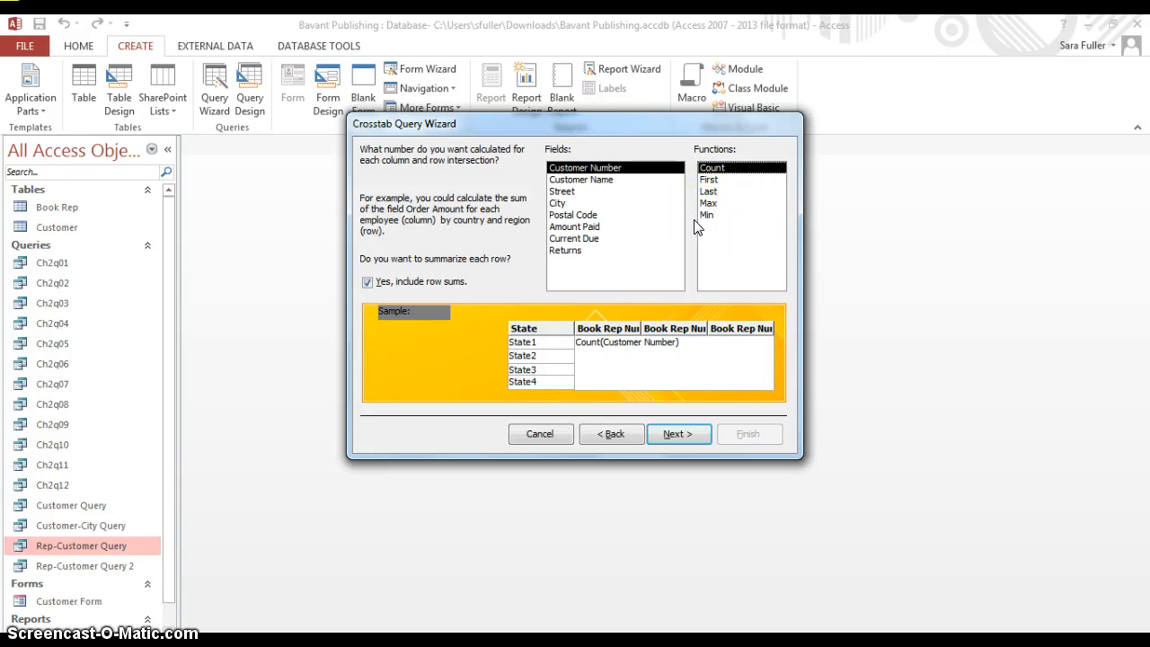
# Calculate the Sum of the Returns field at each row and column intersection of the crosstab
pyautogui.click(563, 251)
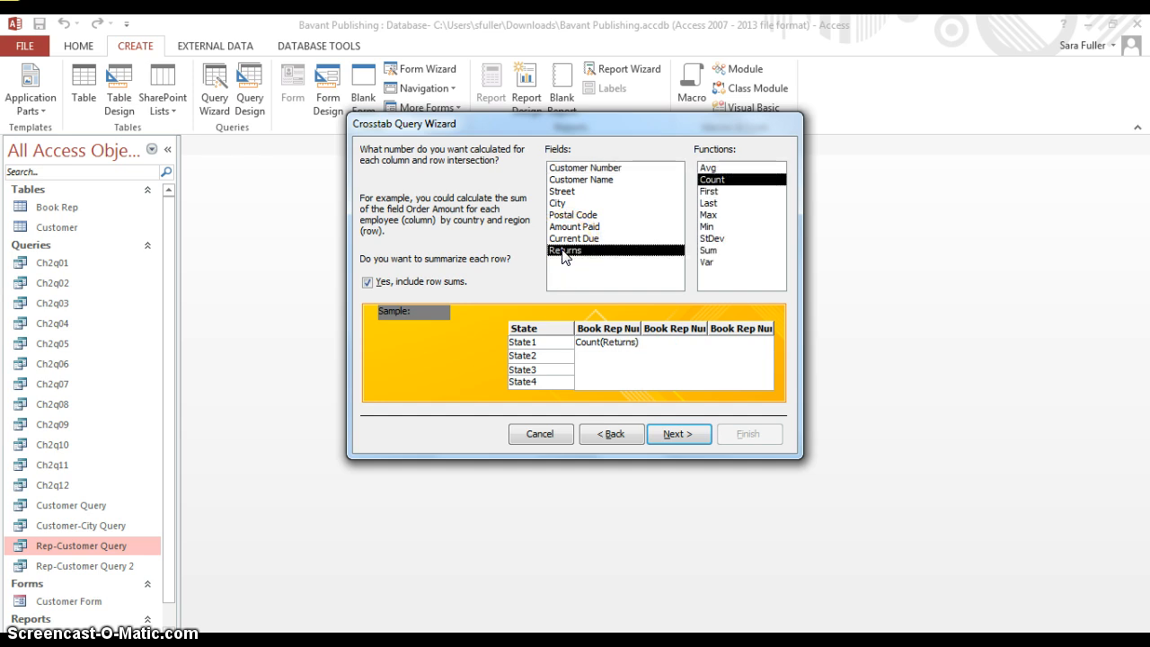
pyautogui.click(709, 252)
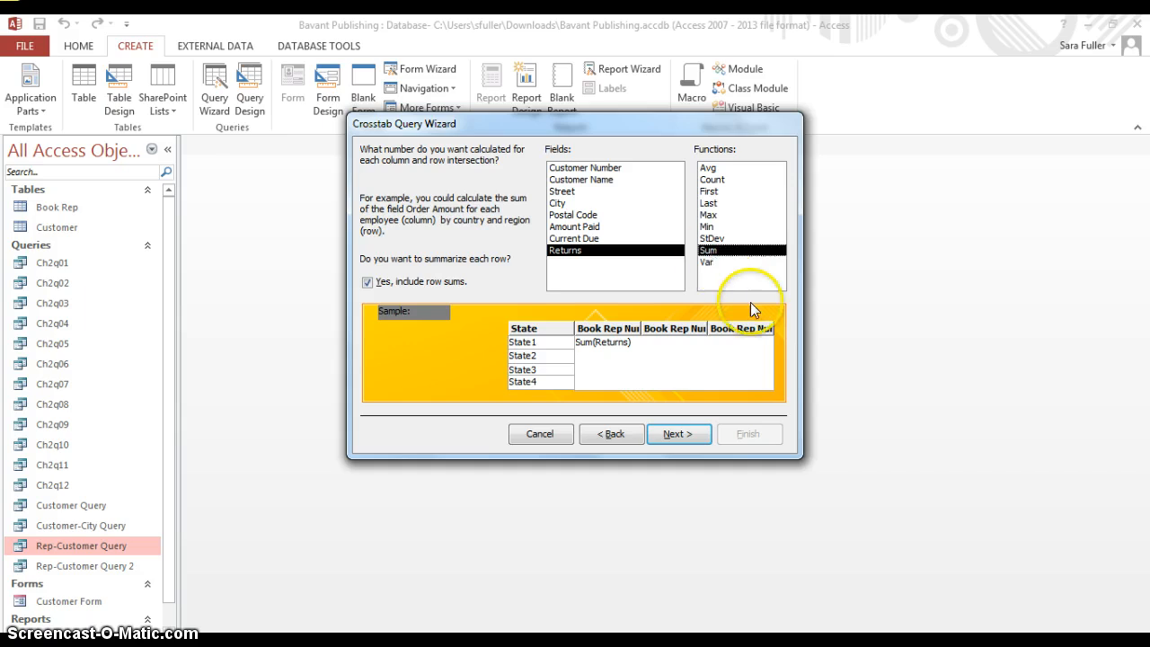
pyautogui.click(698, 437)
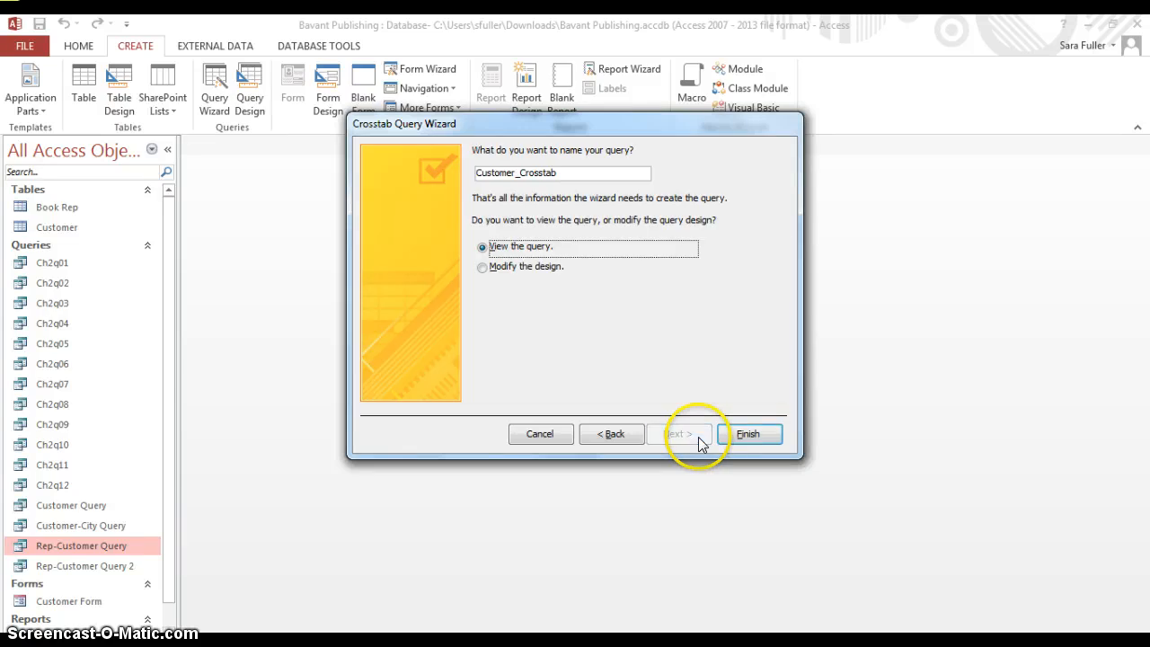
# Name the crosstab query State-Rep Crosstab and finish the wizard to view the query
pyautogui.doubleClick(572, 173)
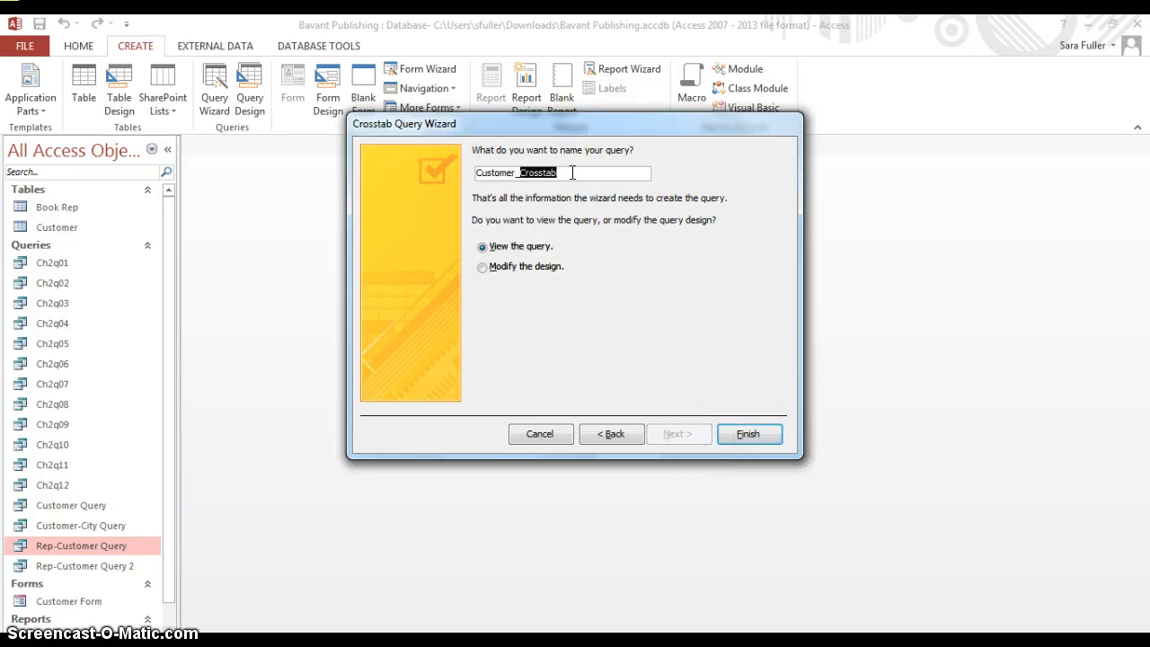
pyautogui.click(573, 172)
pyautogui.moveTo(573, 173); pyautogui.dragTo(445, 180)
pyautogui.write('State=A')
pyautogui.press('BackSpace')
pyautogui.press('BackSpace')
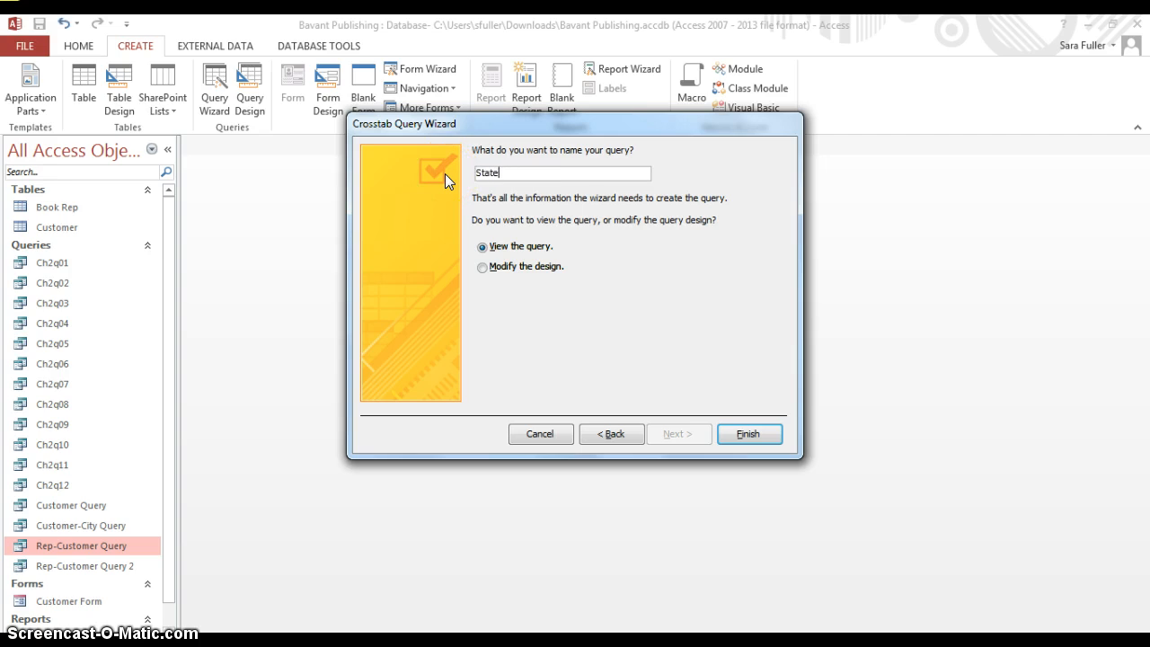
pyautogui.write('-Rep Crosstab')
pyautogui.click(737, 435)
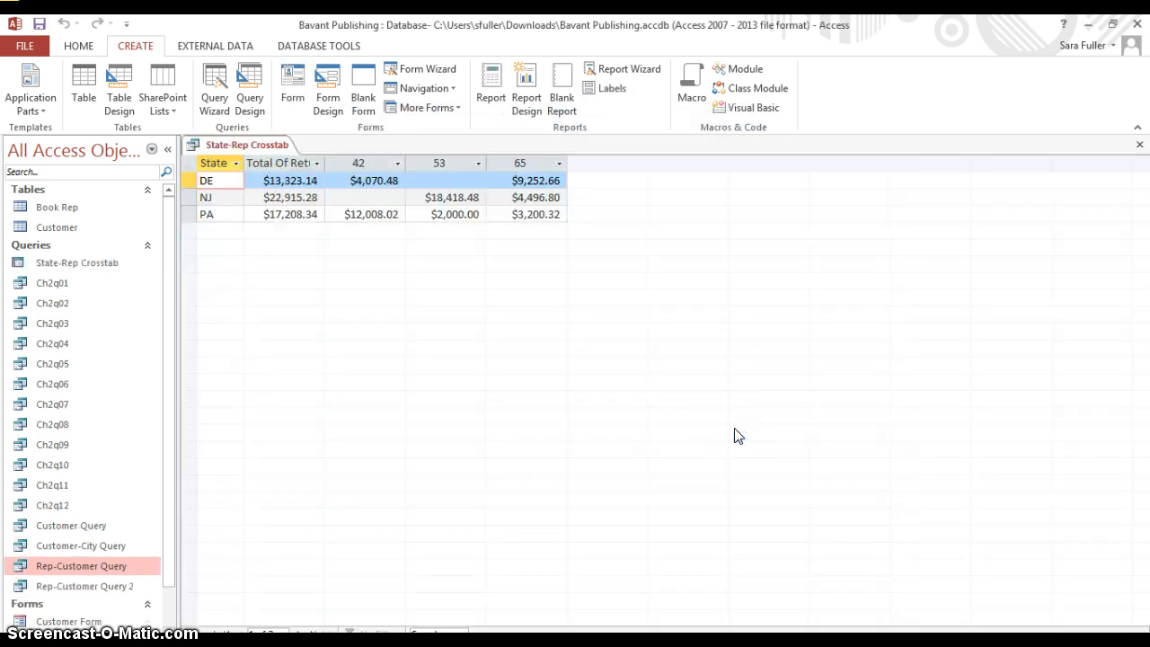